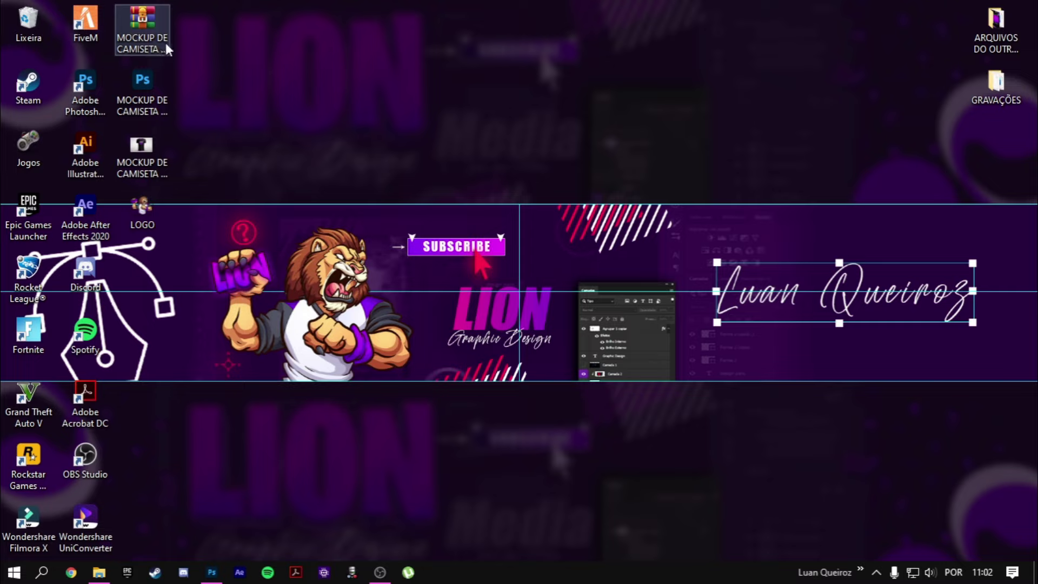
Step: Extract the MOCKUP DE CAMISETA archive onto the desktop and open the extracted mockup PSD
click(125, 22)
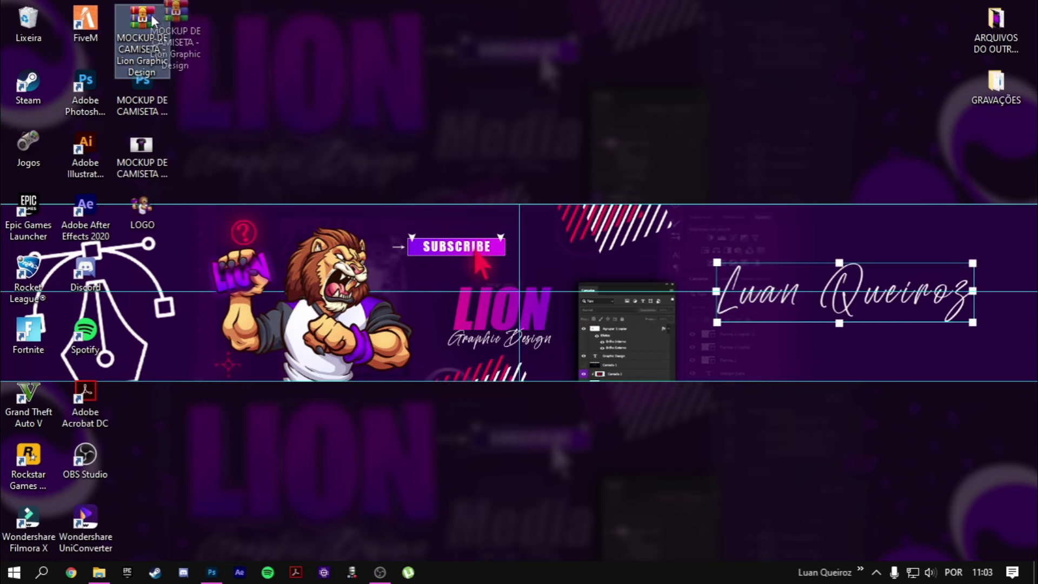
right_click(135, 19)
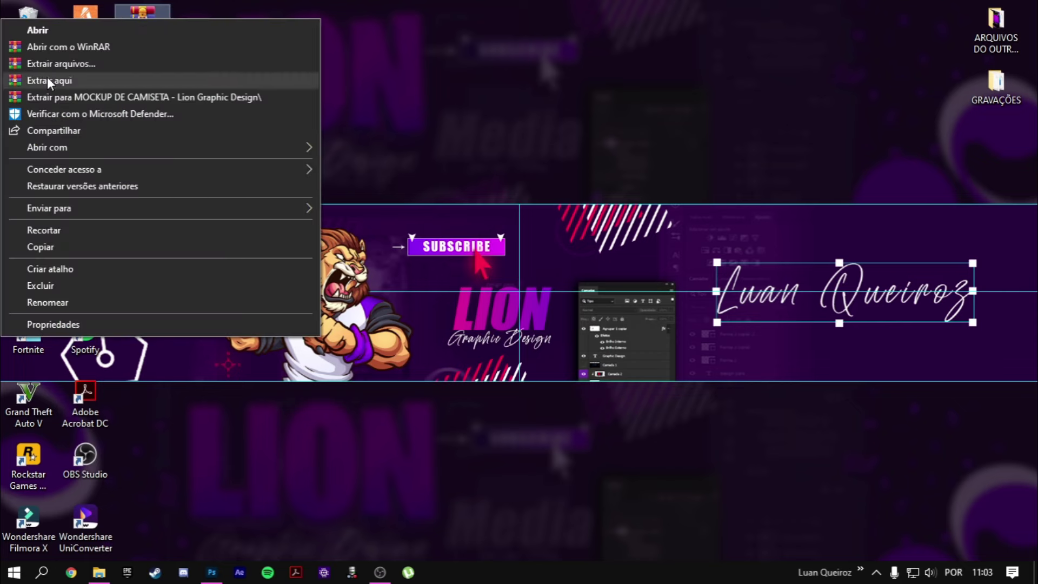
click(85, 78)
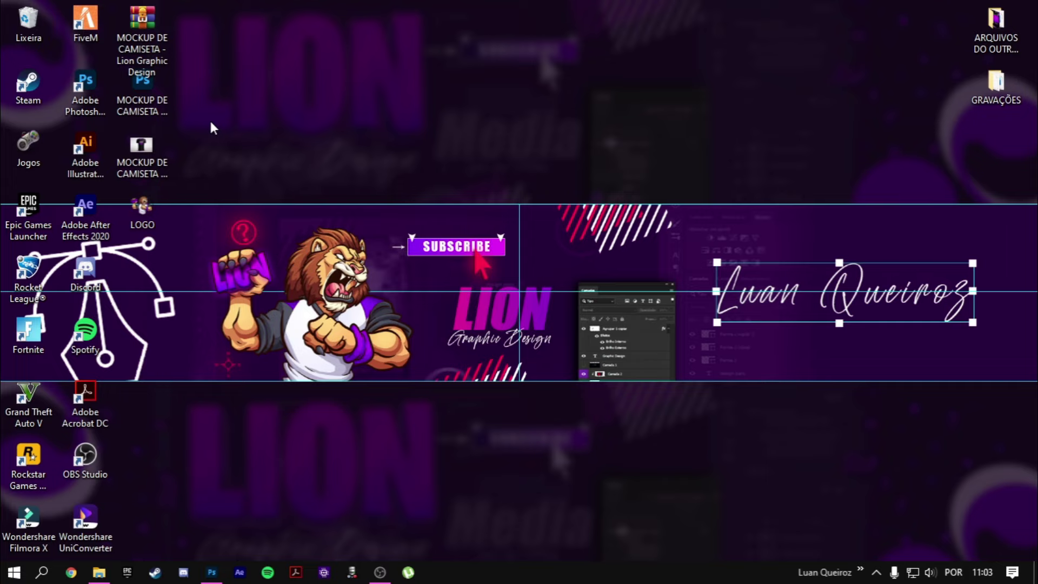
click(134, 89)
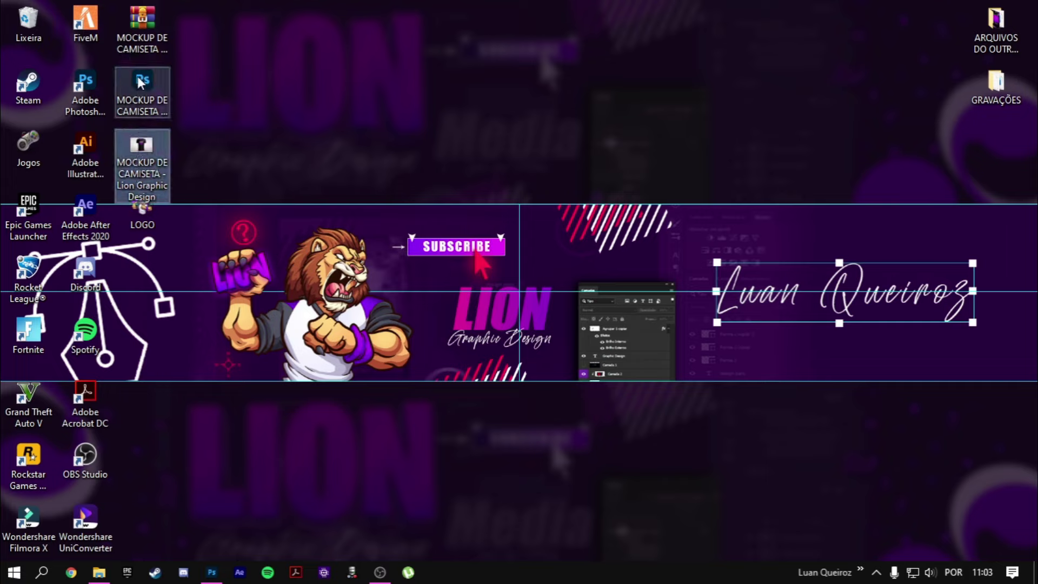
click(154, 168)
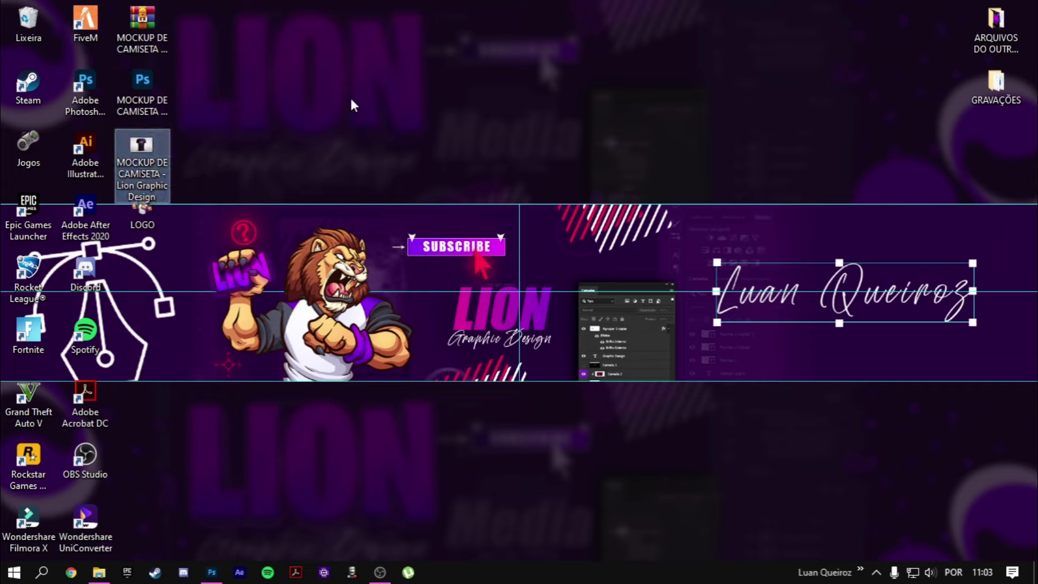
click(166, 99)
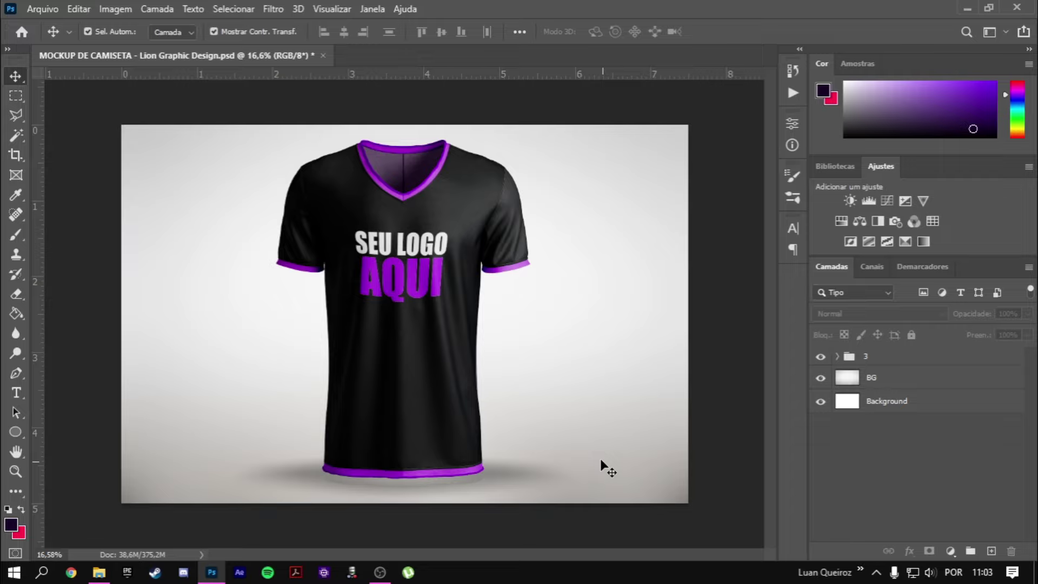
Step: Zoom and pan around the black shirt mockup to inspect the SEU LOGO AQUI placeholder
scroll(501, 316, up, 4)
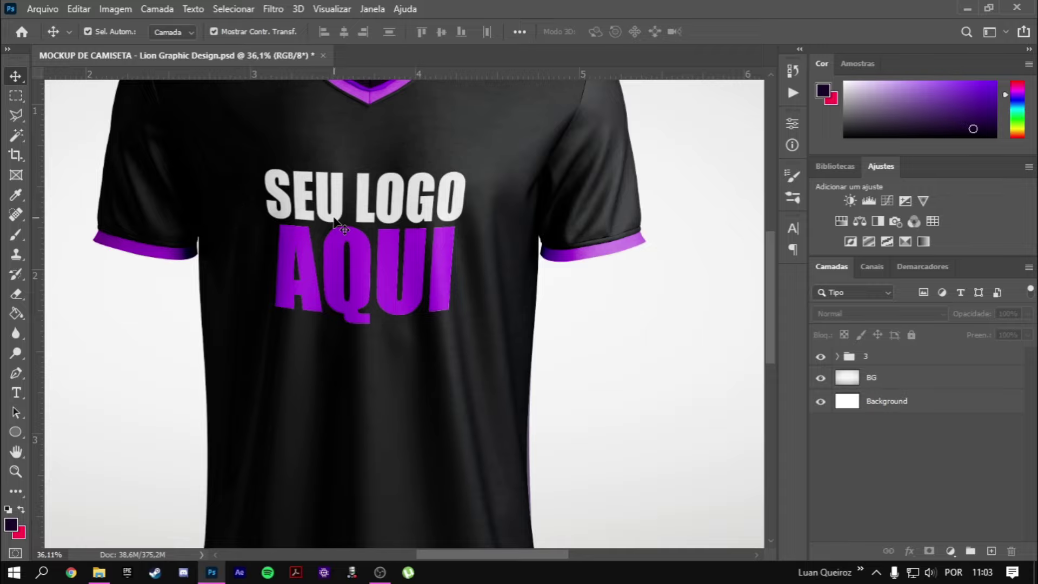
scroll(437, 272, down, 3)
scroll(324, 282, up, 3)
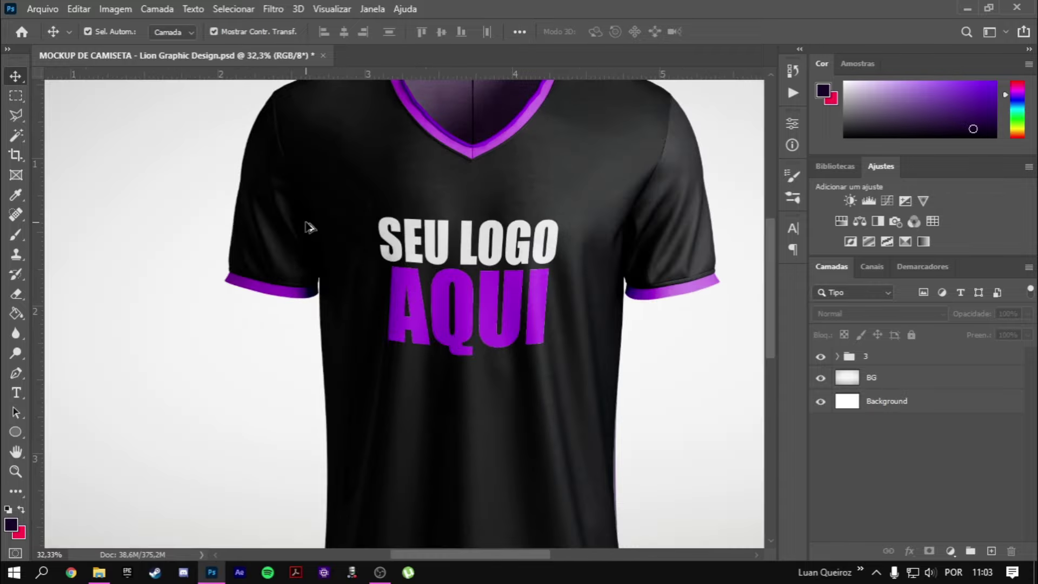
scroll(387, 242, down, 1)
scroll(504, 330, up, 2)
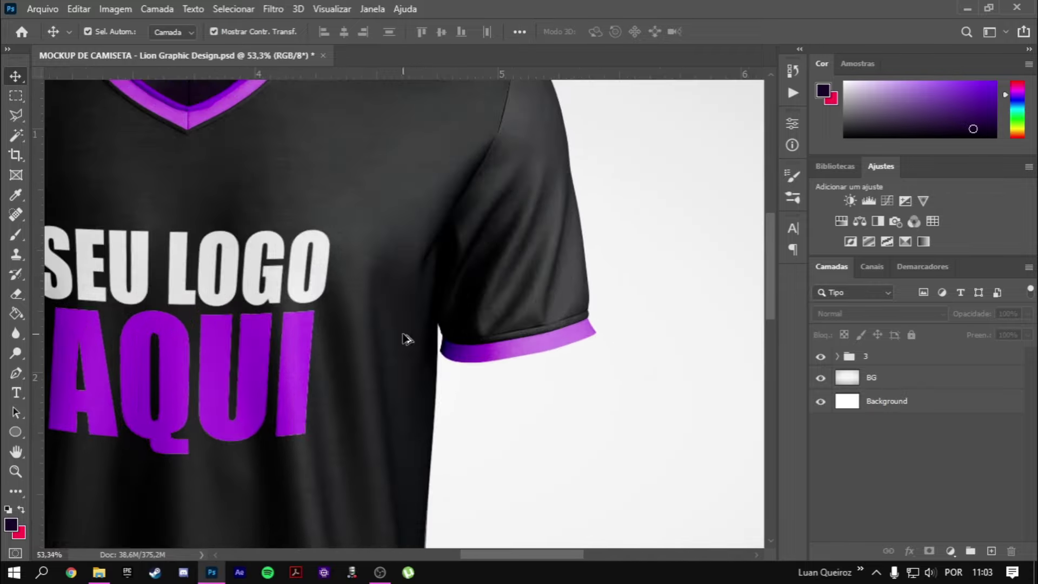
scroll(405, 338, up, 2)
scroll(267, 301, up, 1)
scroll(408, 339, up, 1)
mouse_move(460, 345)
mouse_down()
mouse_move(607, 347)
mouse_move(637, 360)
mouse_up()
scroll(381, 287, up, 2)
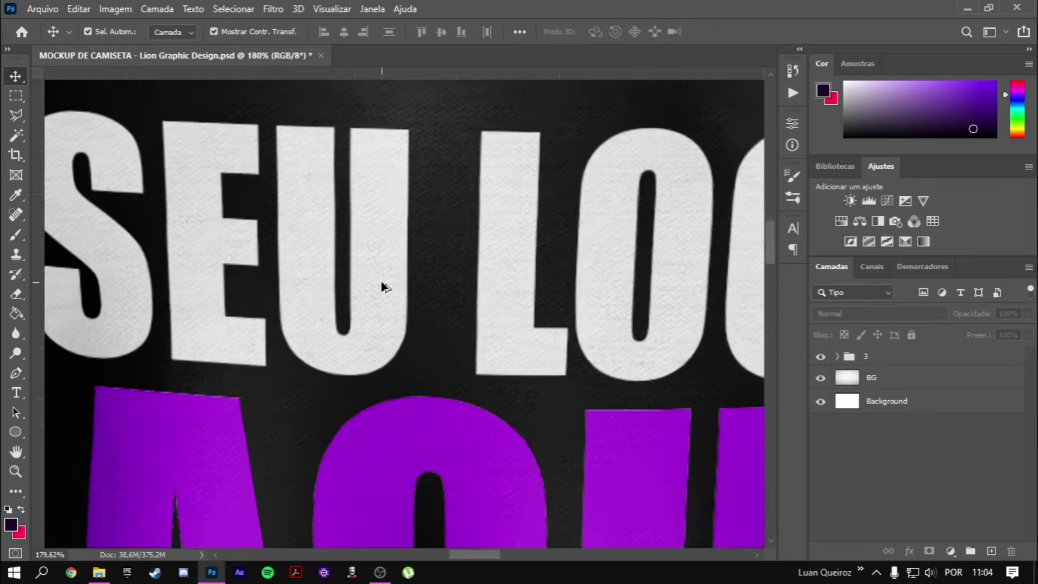
scroll(416, 313, up, 1)
scroll(384, 270, down, 1)
scroll(383, 265, down, 1)
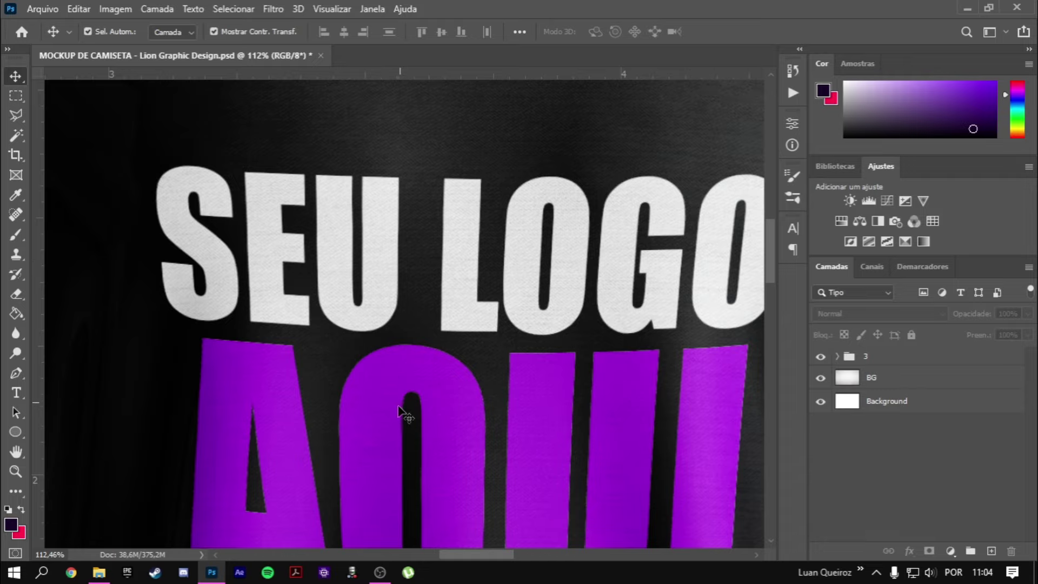
scroll(402, 412, down, 3)
scroll(400, 412, down, 2)
scroll(400, 412, down, 1)
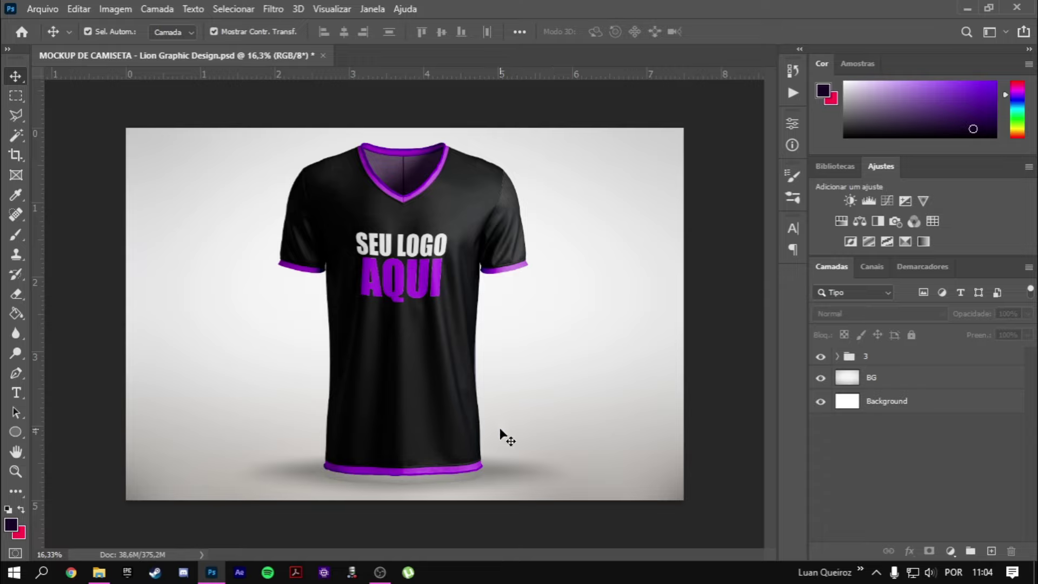
Step: Expand group 3 and its Smart object group, then select the Your work layer
click(837, 357)
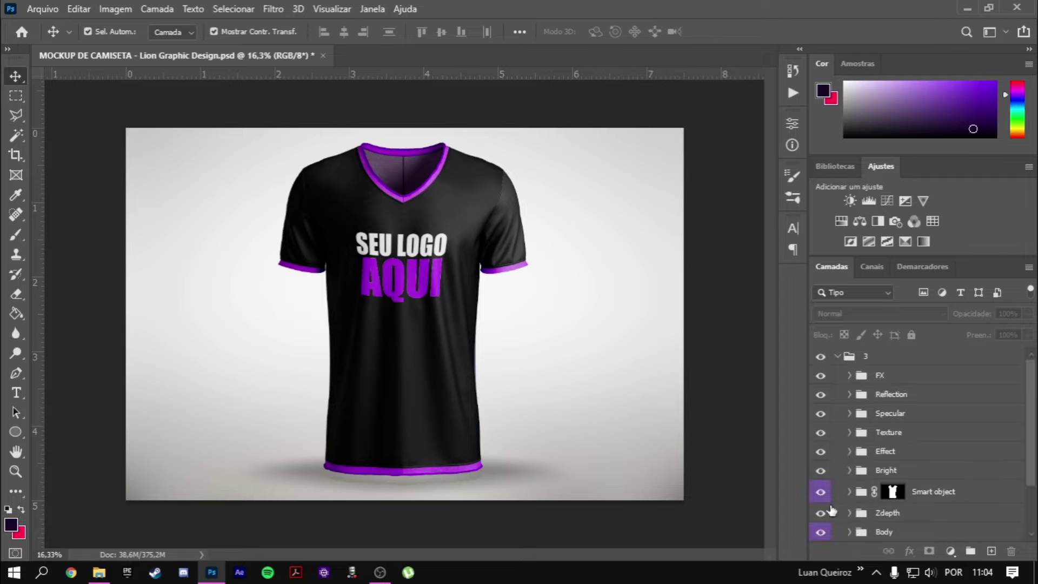
scroll(878, 390, down, 2)
scroll(878, 391, up, 2)
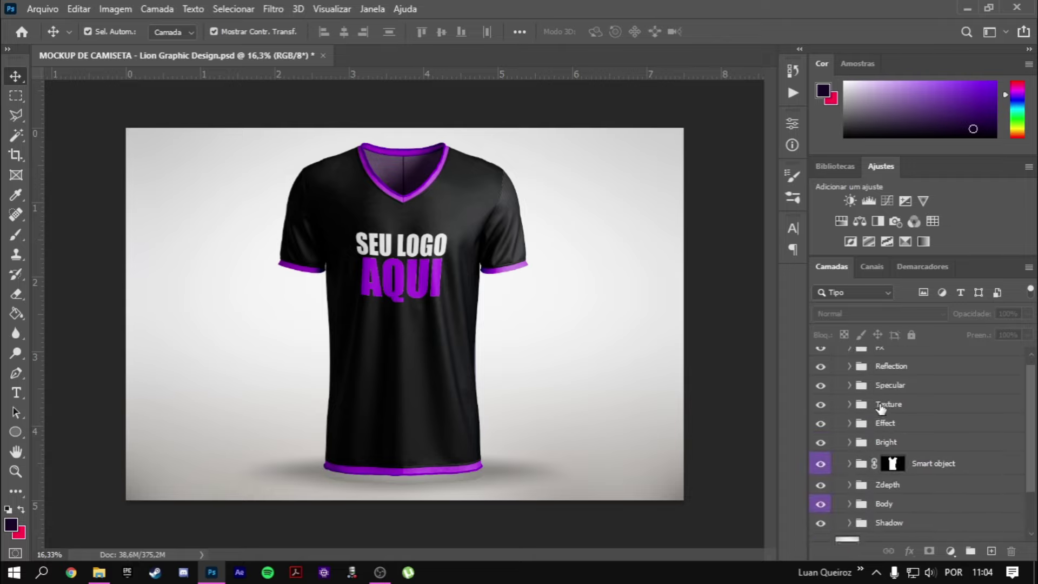
scroll(836, 473, down, 1)
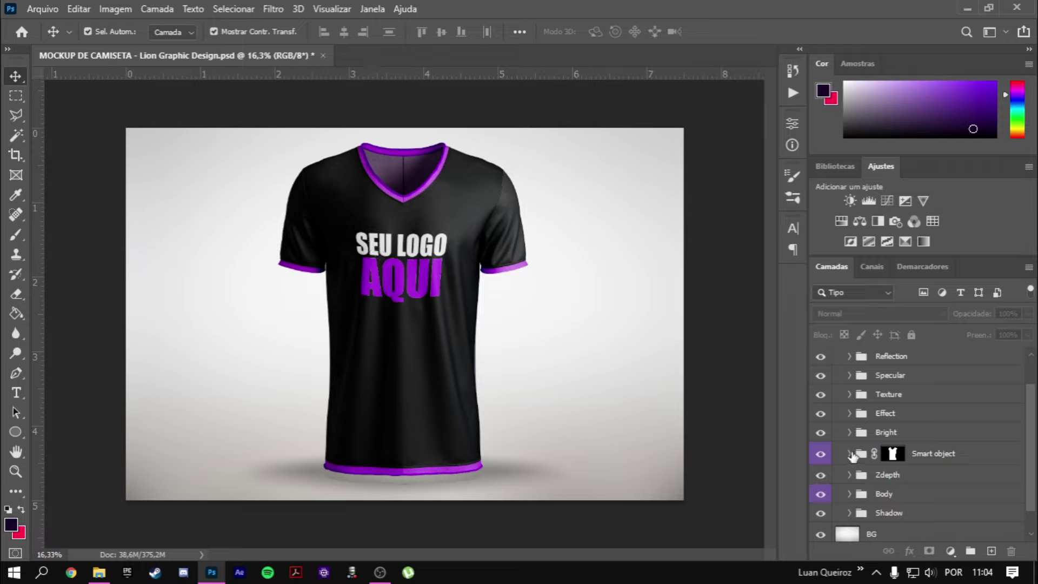
click(849, 454)
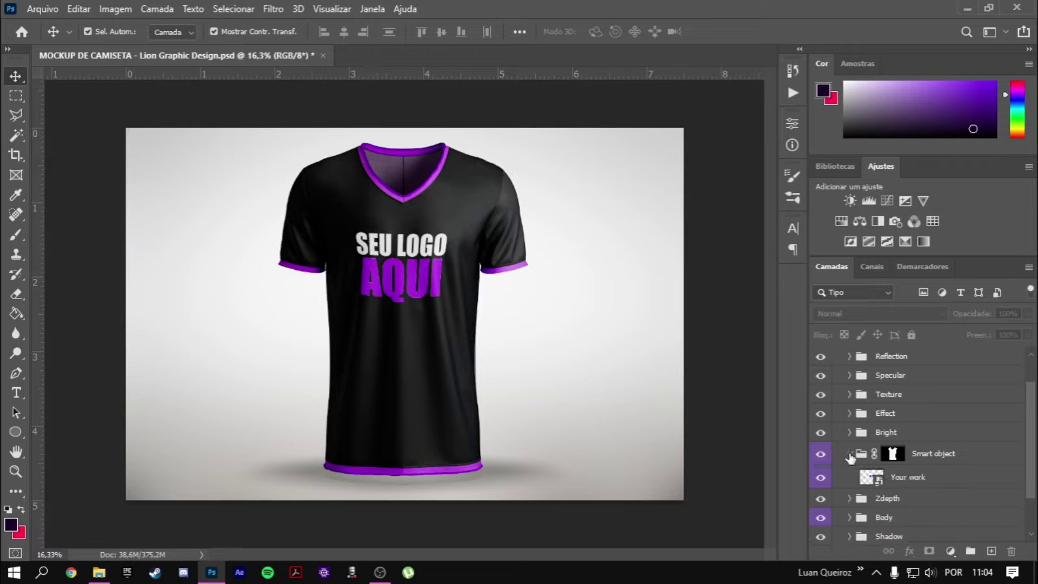
scroll(851, 458, down, 1)
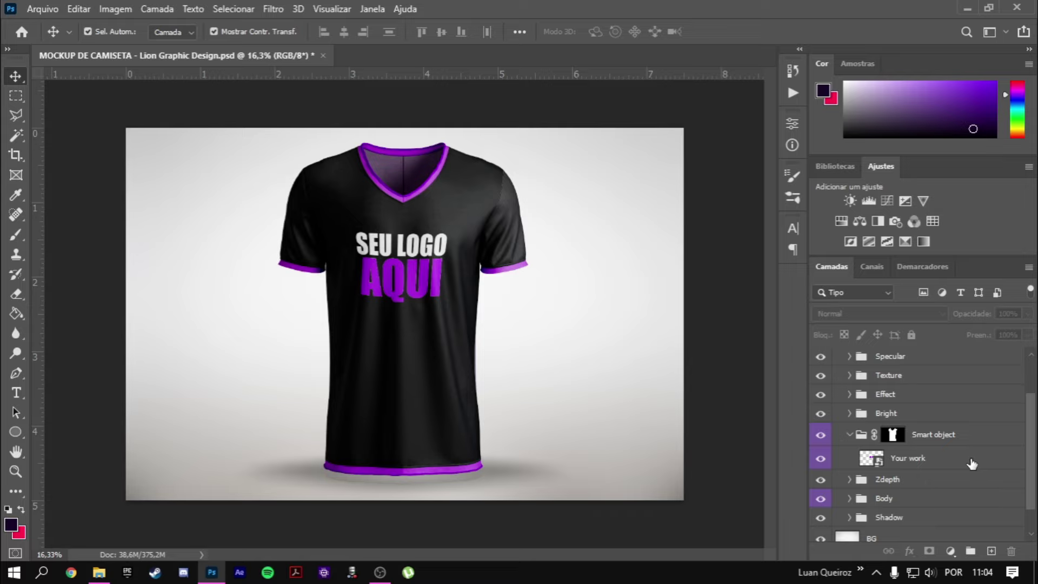
click(913, 458)
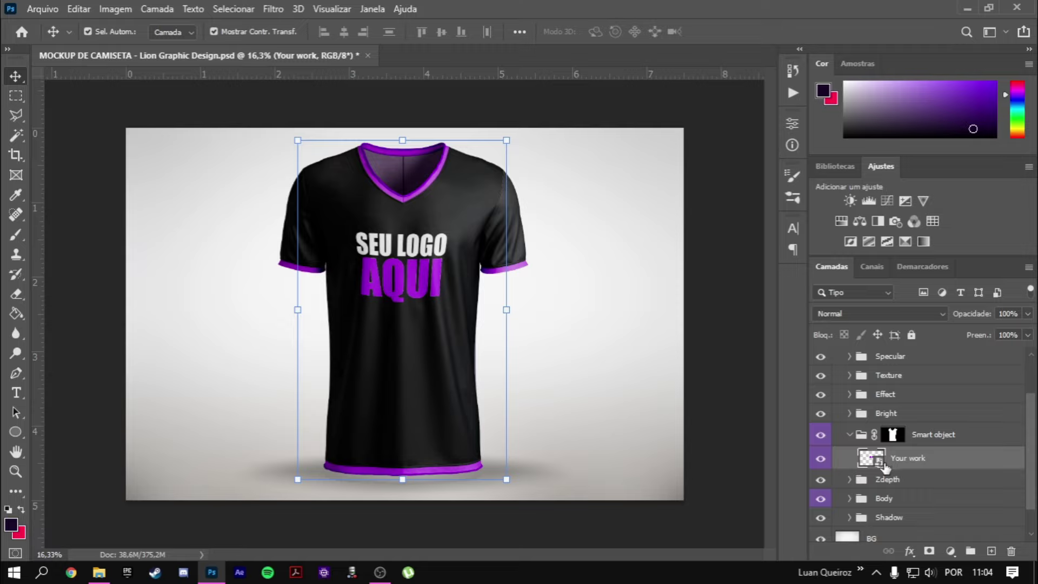
Step: Open the Your work smart object, keeping its embedded colour profile
double_click(907, 463)
click(865, 460)
double_click(864, 460)
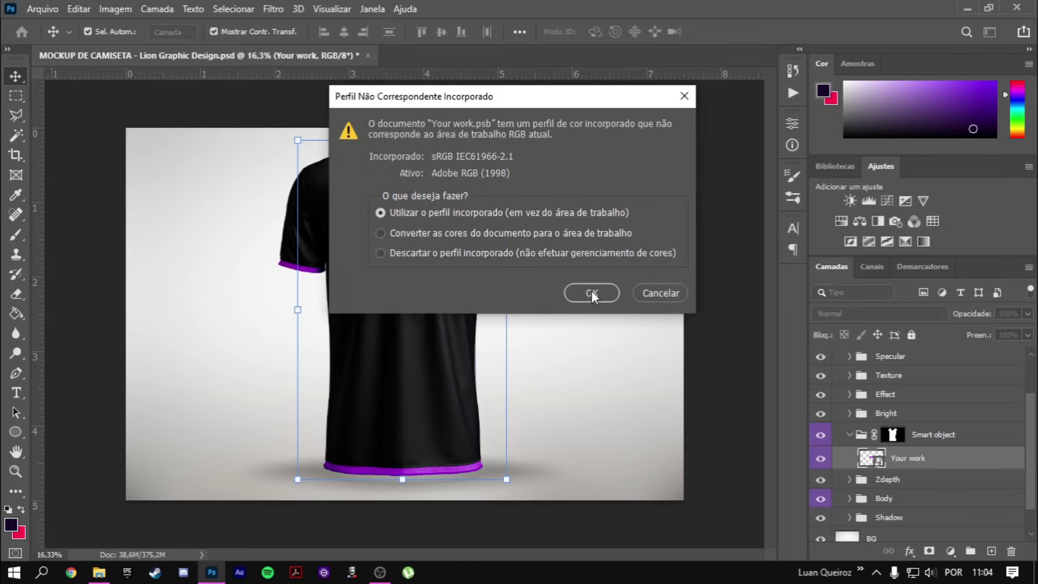
click(593, 292)
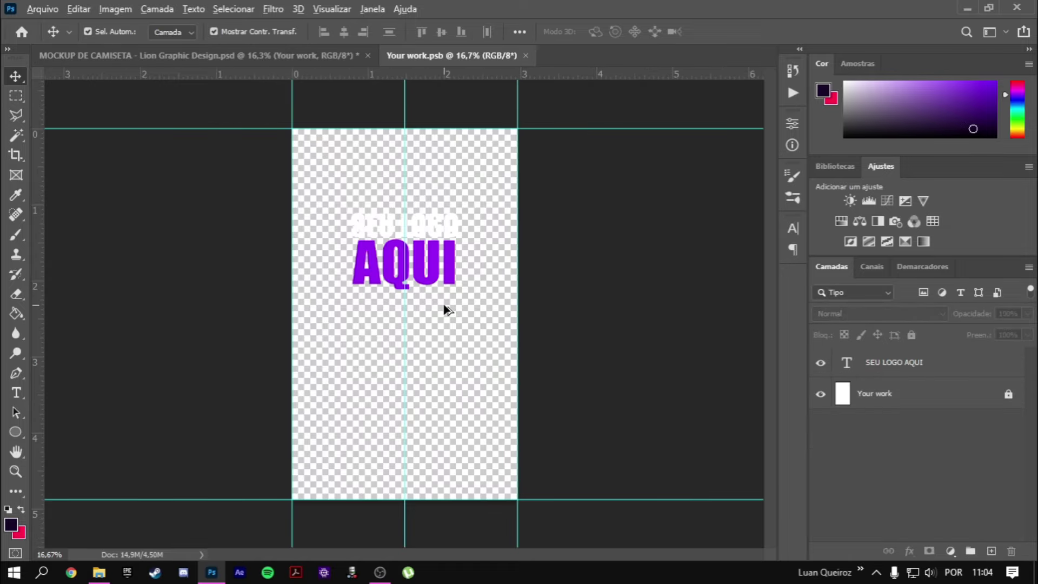
scroll(444, 309, up, 5)
scroll(443, 309, down, 1)
scroll(445, 312, down, 3)
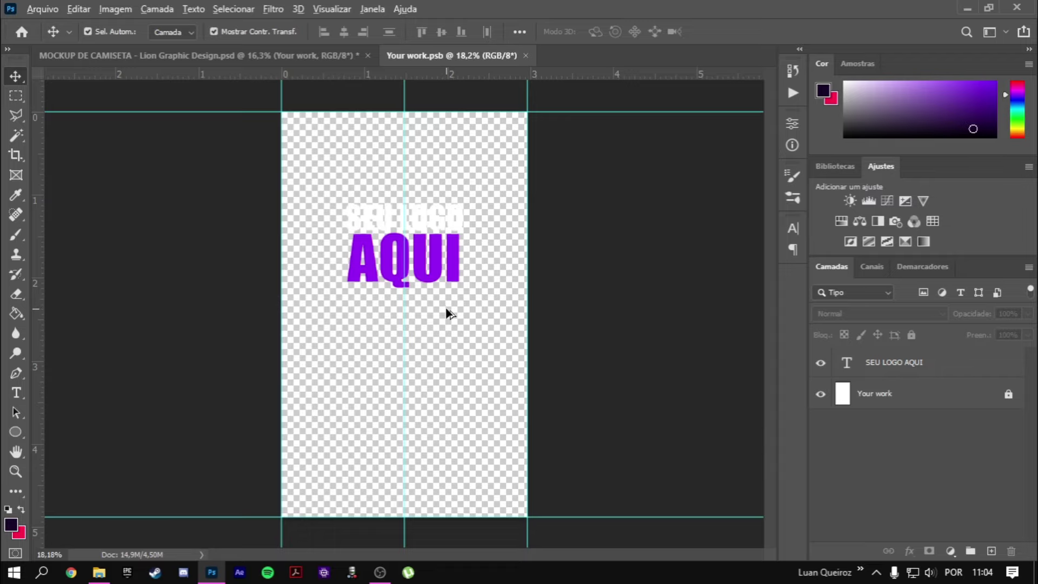
scroll(447, 313, down, 2)
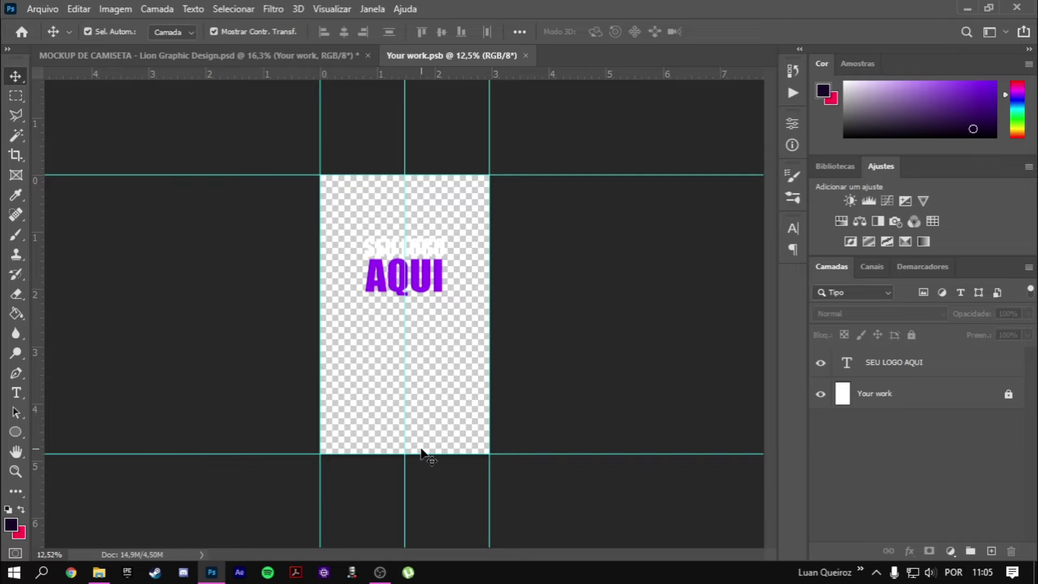
scroll(424, 340, up, 1)
scroll(424, 340, up, 1)
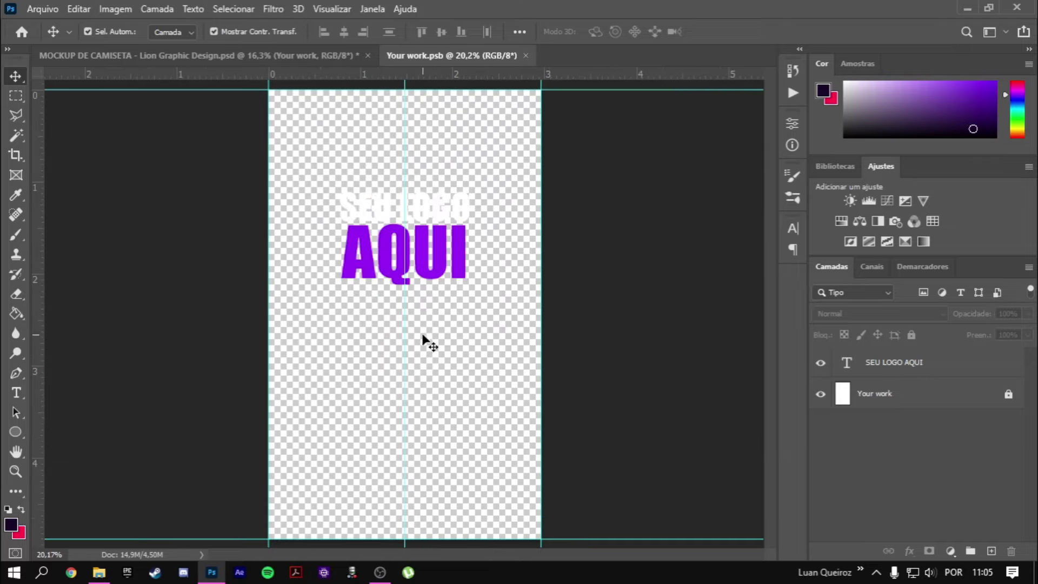
scroll(439, 421, down, 2)
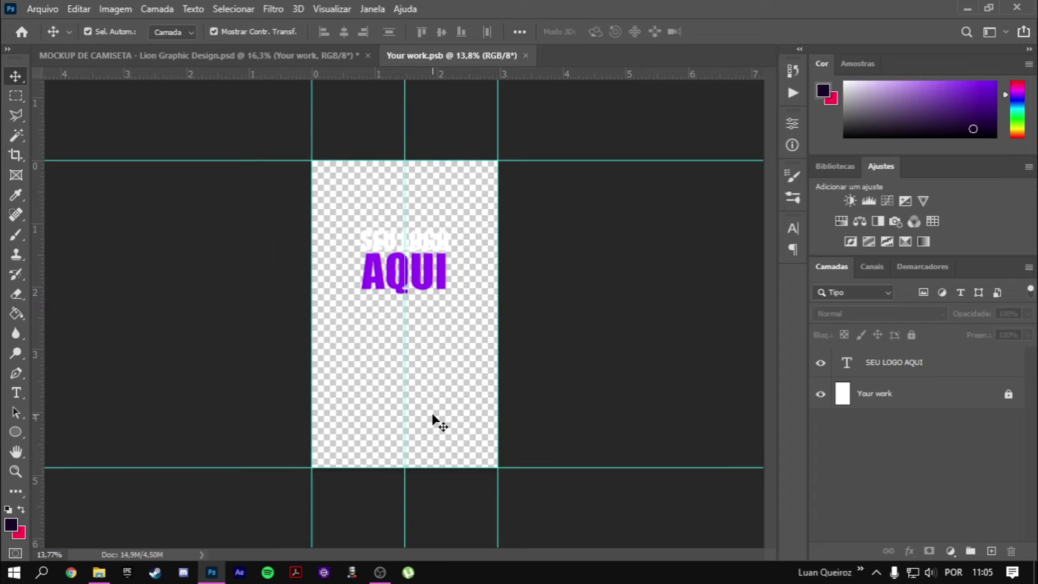
Step: Delete the SEU LOGO AQUI text layer in Your work.psb
click(208, 56)
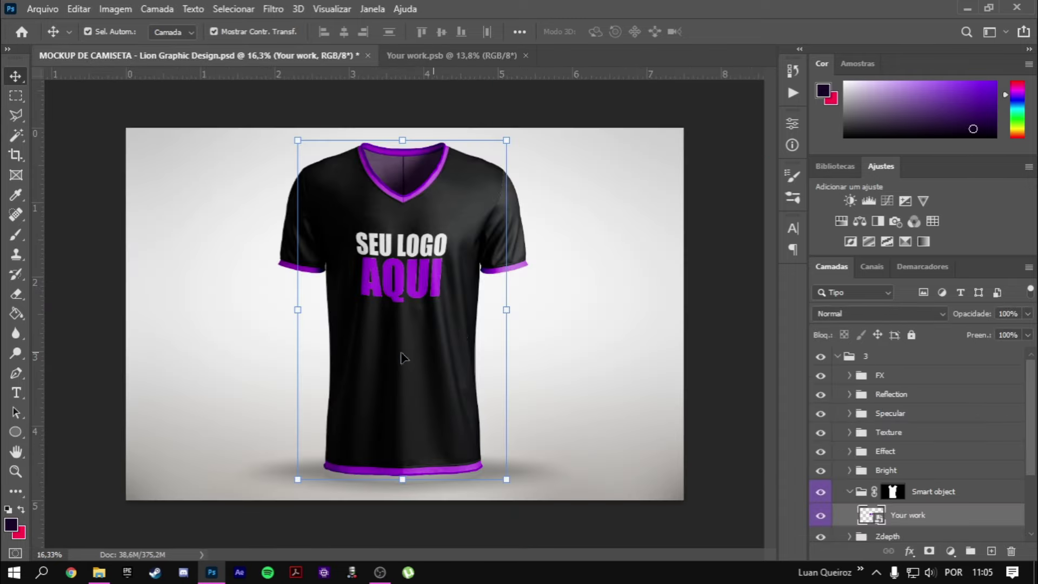
click(419, 54)
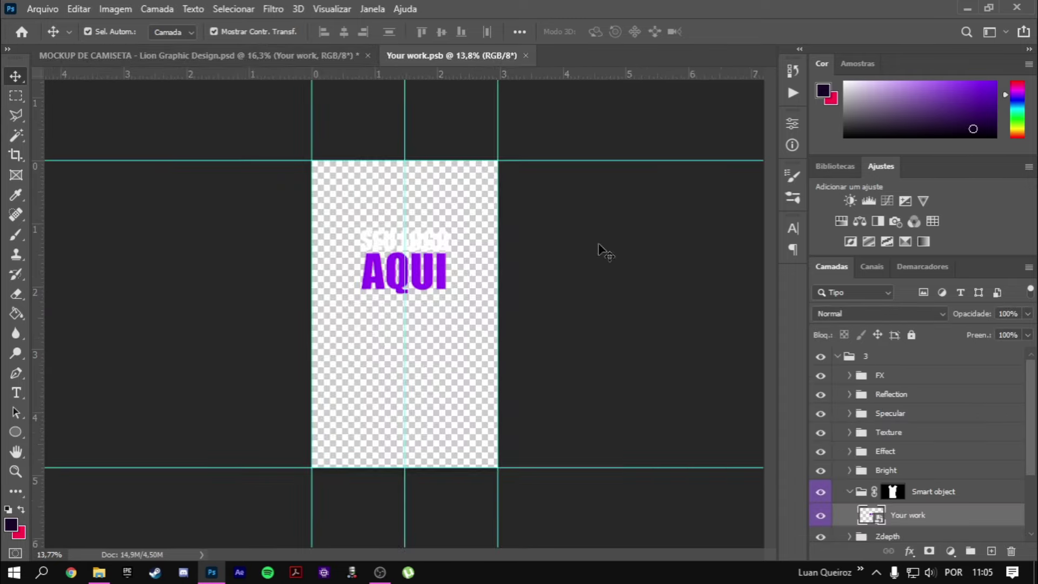
click(861, 367)
key(Delete)
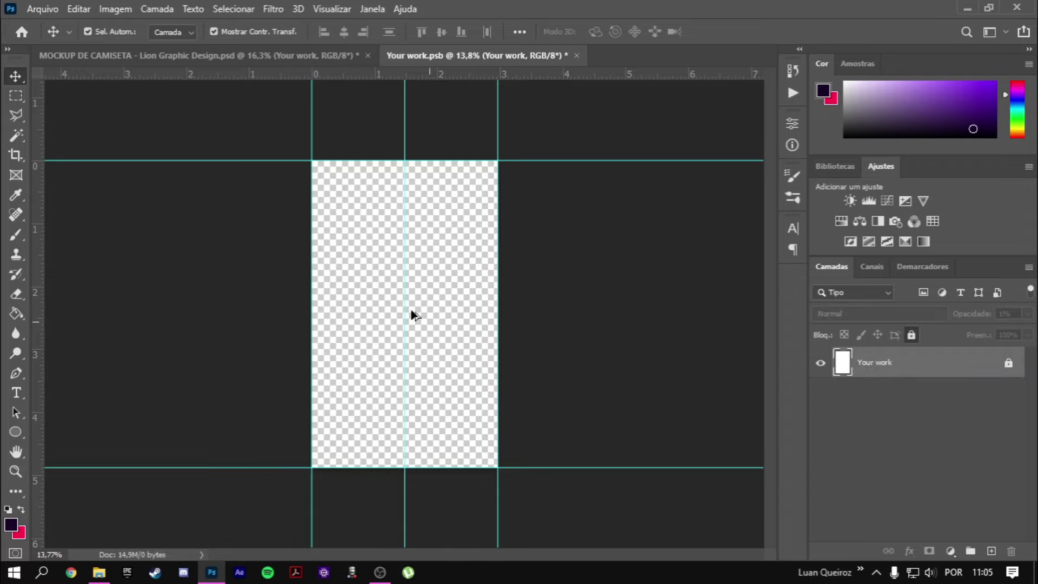
Step: Place the lion LOGO file into Your work.psb, scaled to about 9.9% and moved up to the chest
key(ctrl+plus)
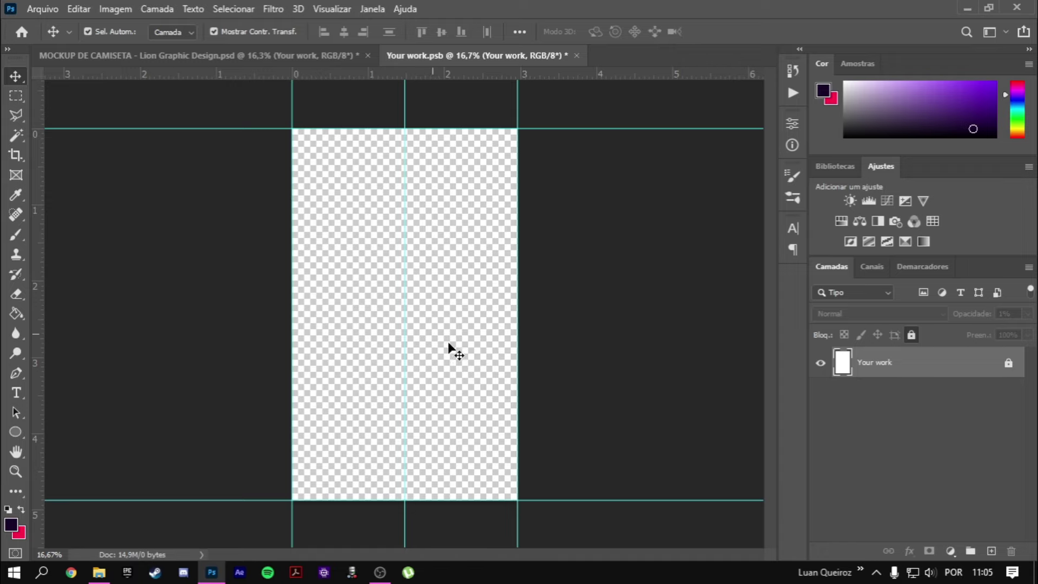
click(967, 9)
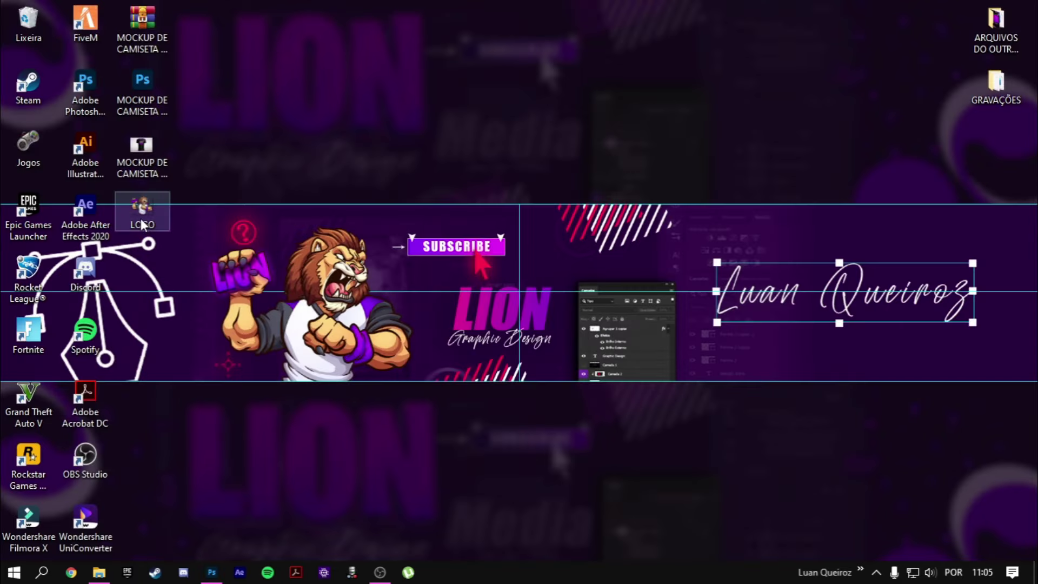
mouse_move(131, 198)
mouse_down()
mouse_move(221, 580)
mouse_move(414, 289)
mouse_up()
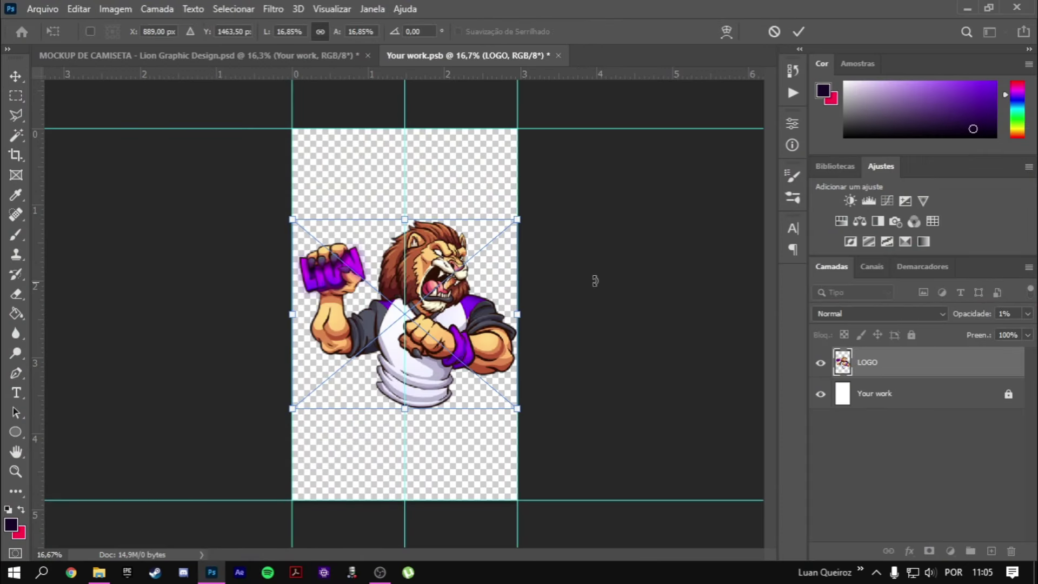
drag(516, 219, 462, 261)
mouse_move(447, 335)
mouse_down()
mouse_move(442, 279)
mouse_move(447, 293)
mouse_up()
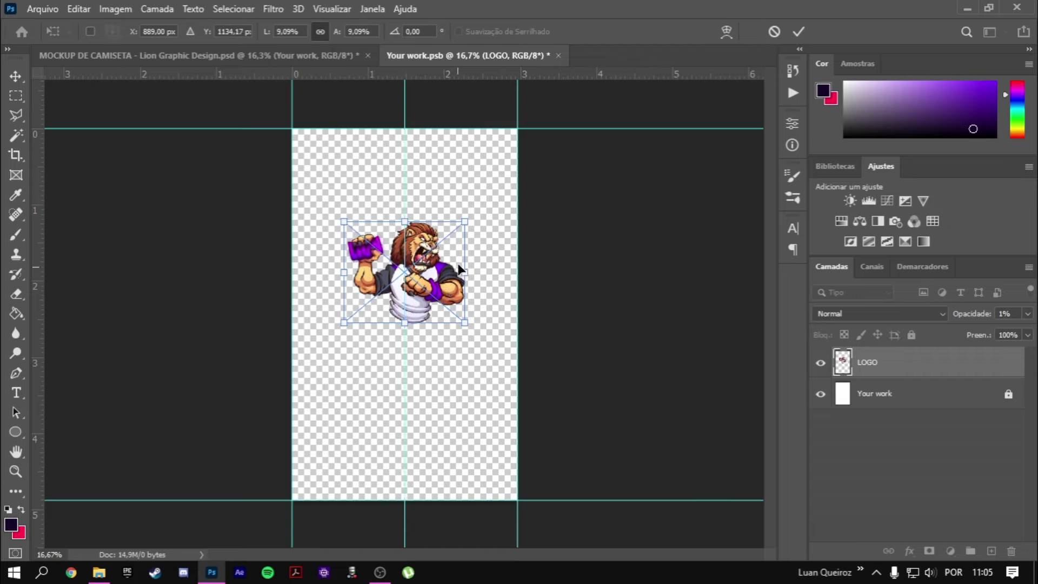
drag(464, 221, 475, 206)
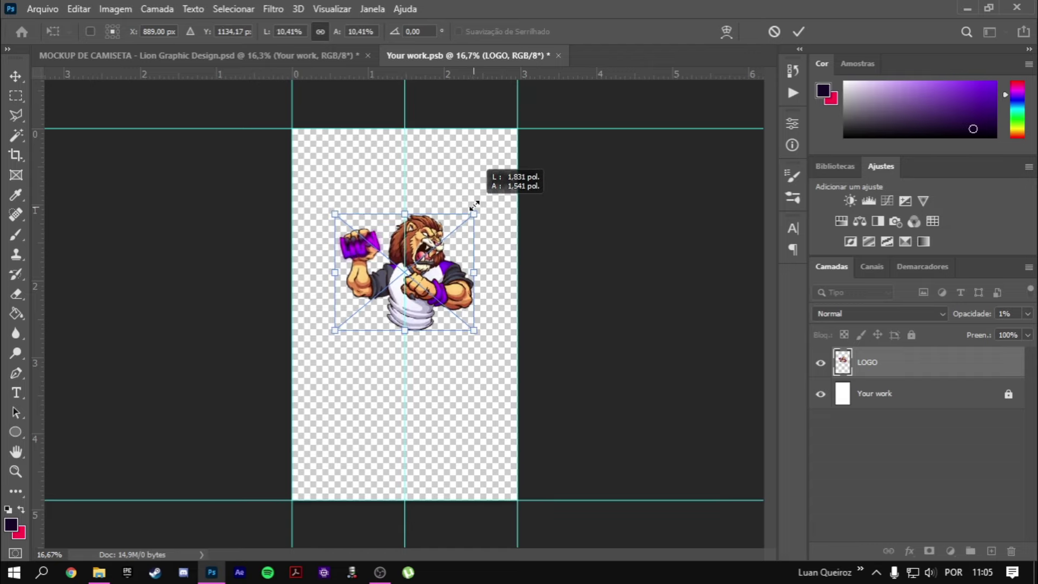
click(793, 34)
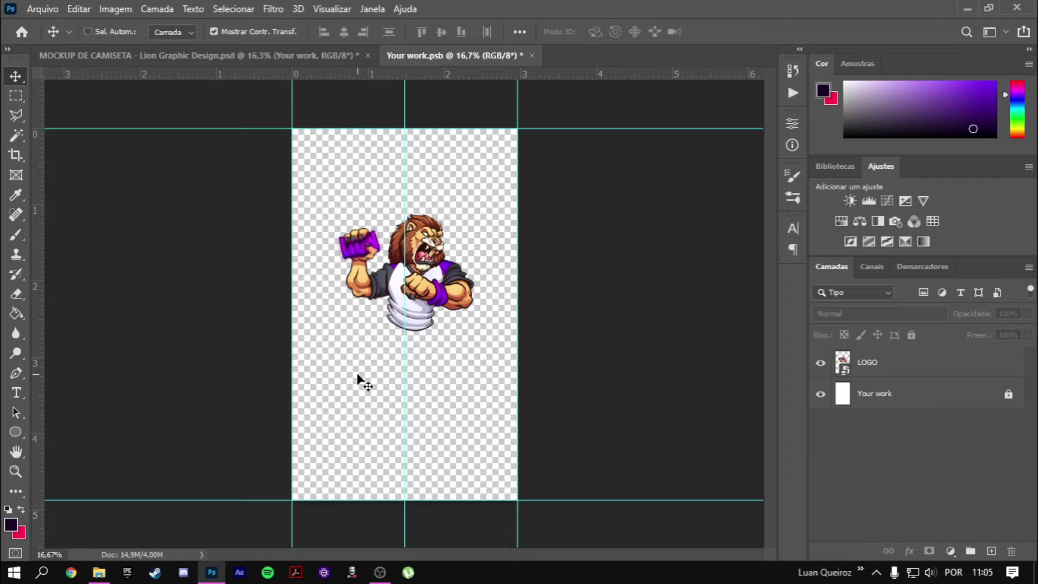
Step: Save the Your work.psb smart object
key(ctrl+s)
click(34, 9)
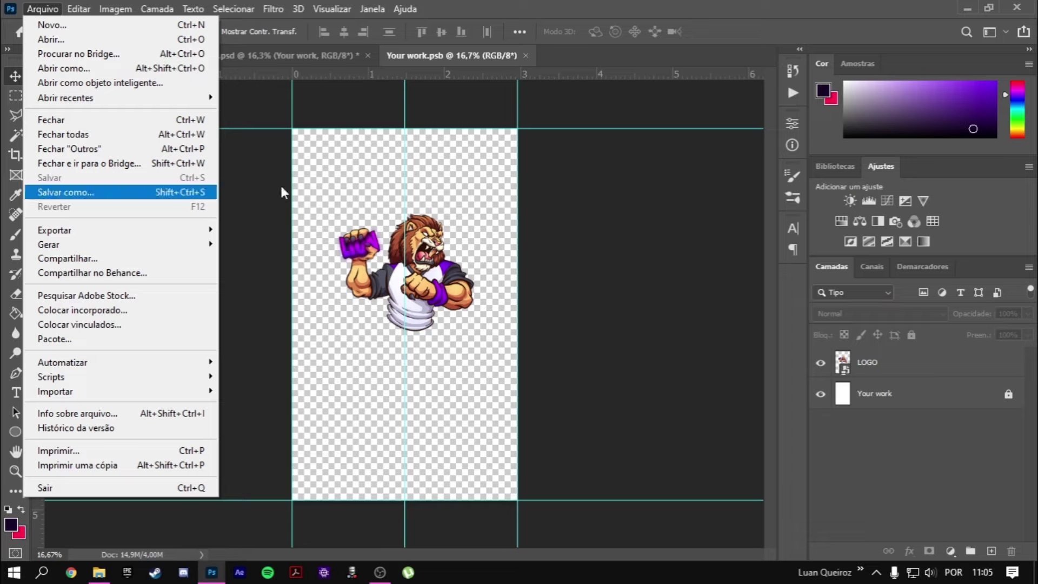
click(493, 226)
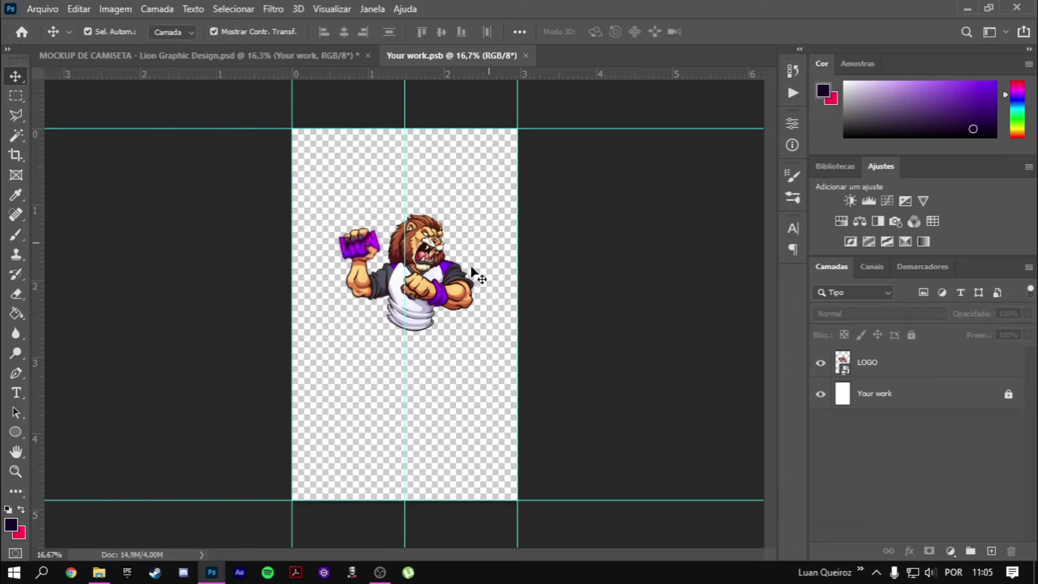
Step: Zoom in on the shirt mockup to check the lion logo, then reselect the logo in Your work.psb
click(137, 57)
scroll(427, 292, up, 2)
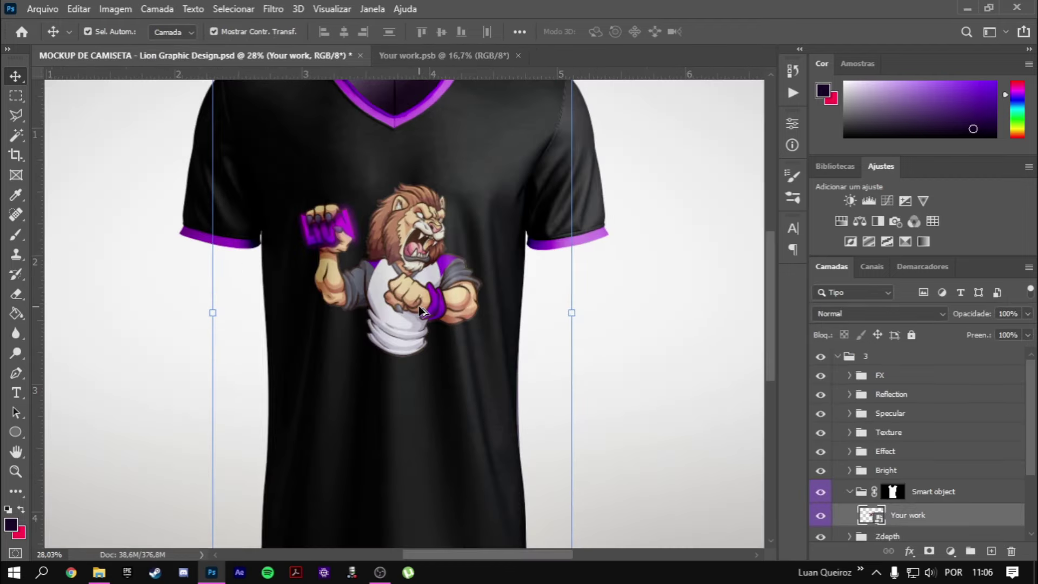
scroll(458, 310, down, 1)
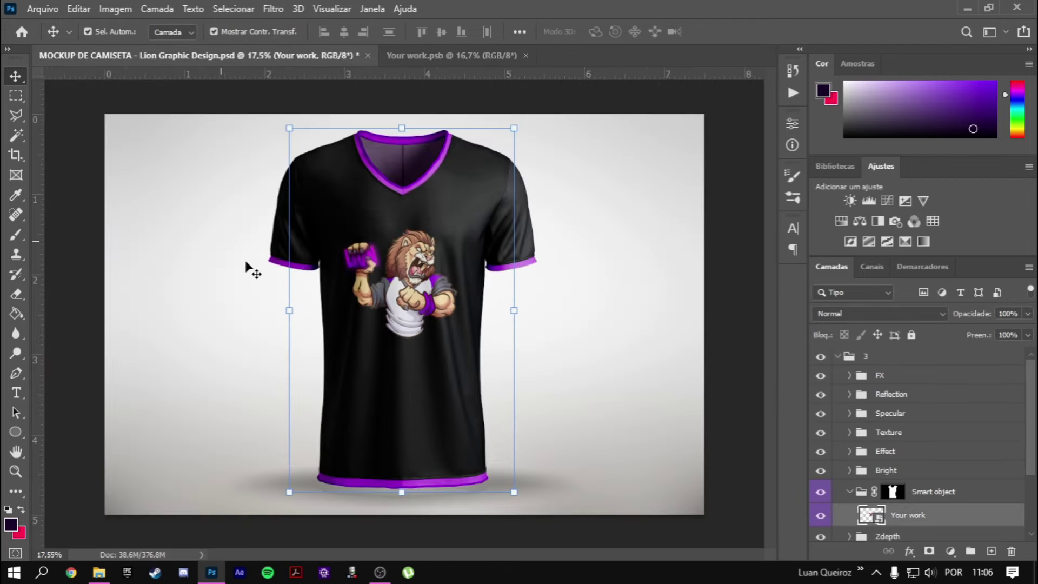
key(alt)
scroll(435, 296, up, 1)
scroll(433, 297, up, 1)
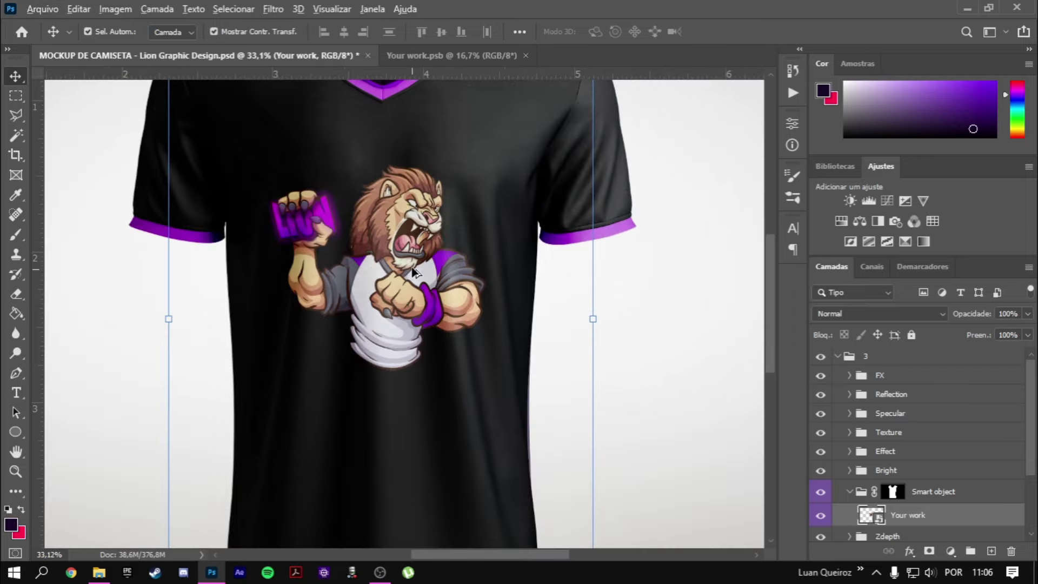
scroll(413, 272, up, 2)
scroll(479, 266, down, 4)
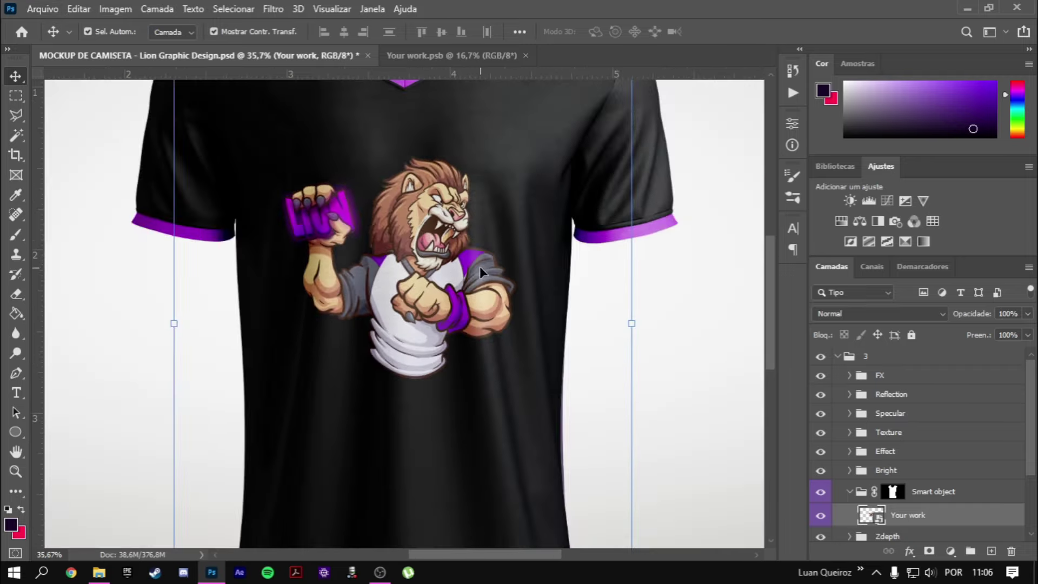
scroll(517, 280, up, 4)
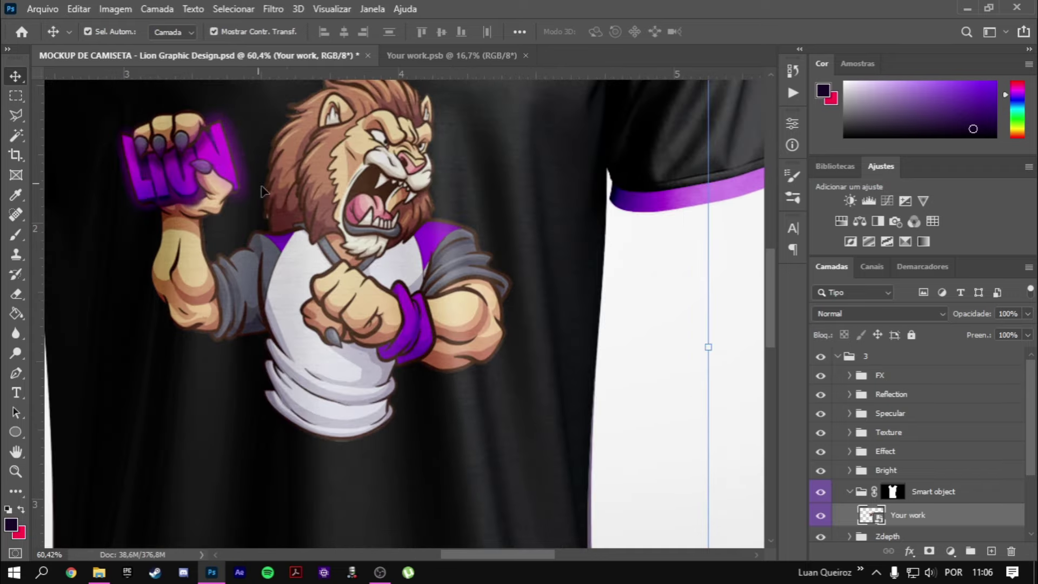
scroll(290, 286, down, 3)
scroll(290, 287, down, 1)
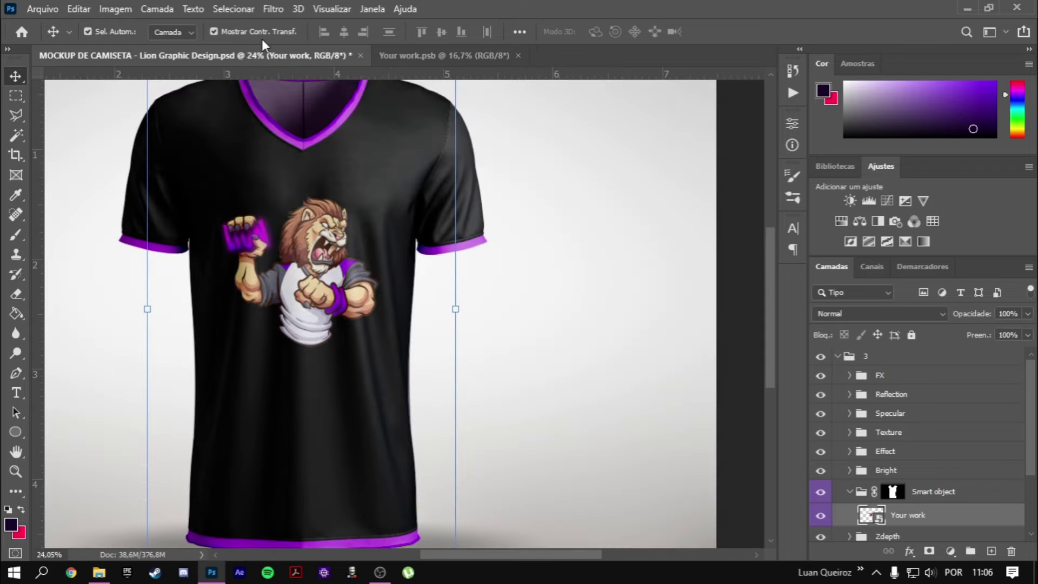
click(422, 56)
click(457, 237)
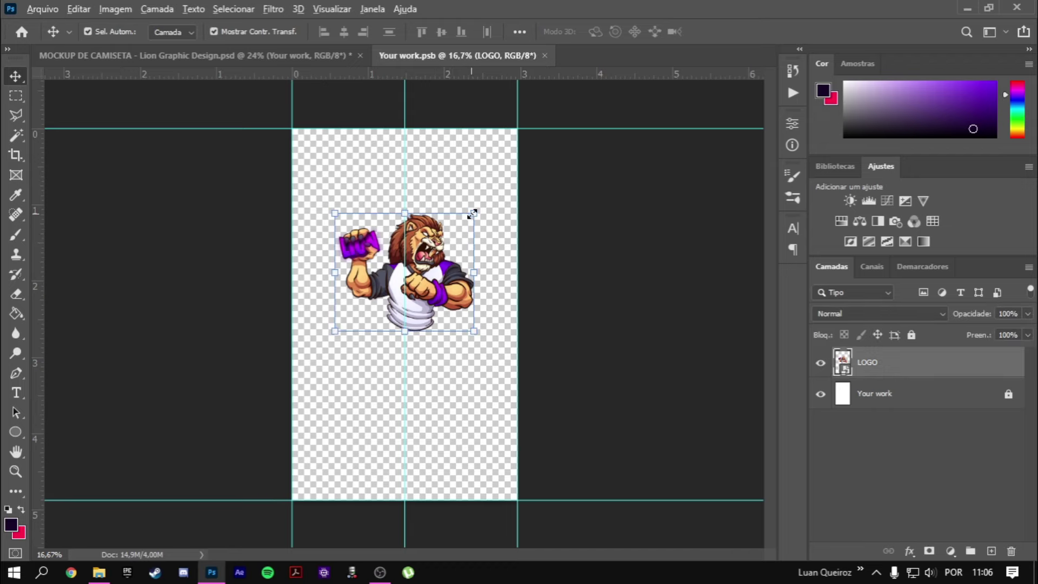
Step: Enlarge the lion logo to about 11.53%, save it, and view the updated shirt mockup
drag(474, 213, 481, 208)
key(Return)
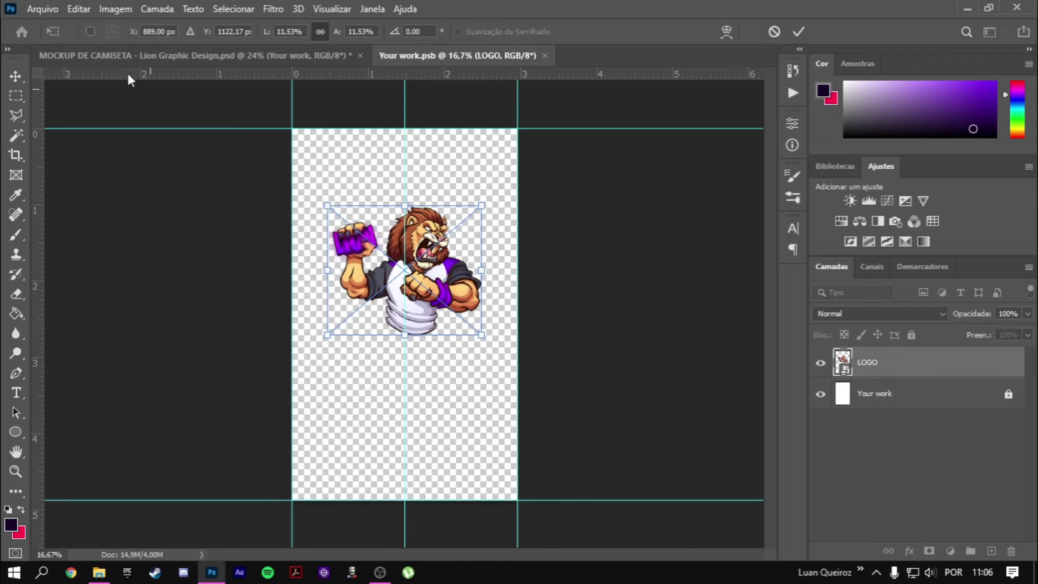
click(141, 54)
click(416, 59)
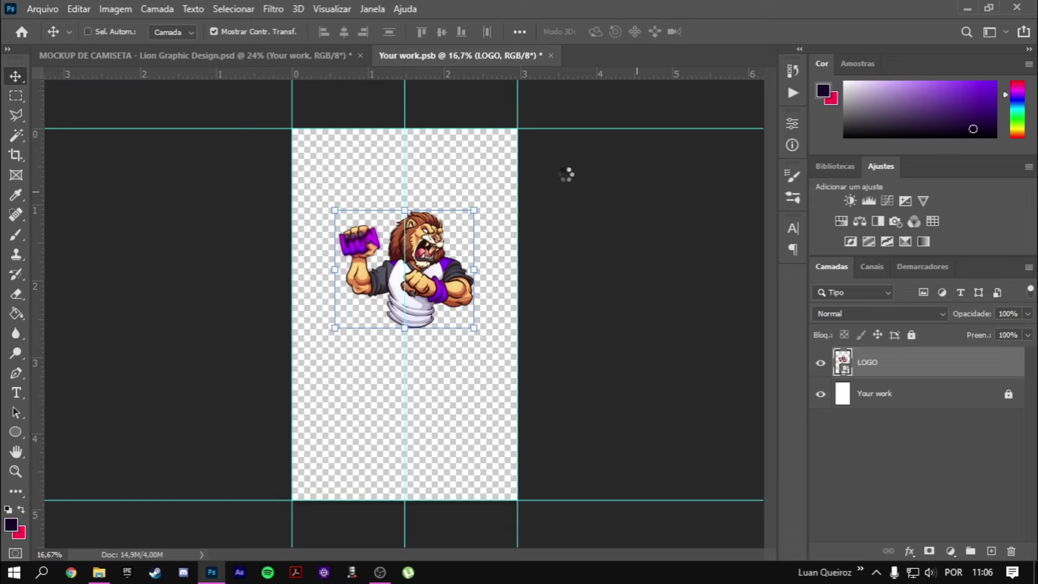
key(ctrl+s)
click(244, 59)
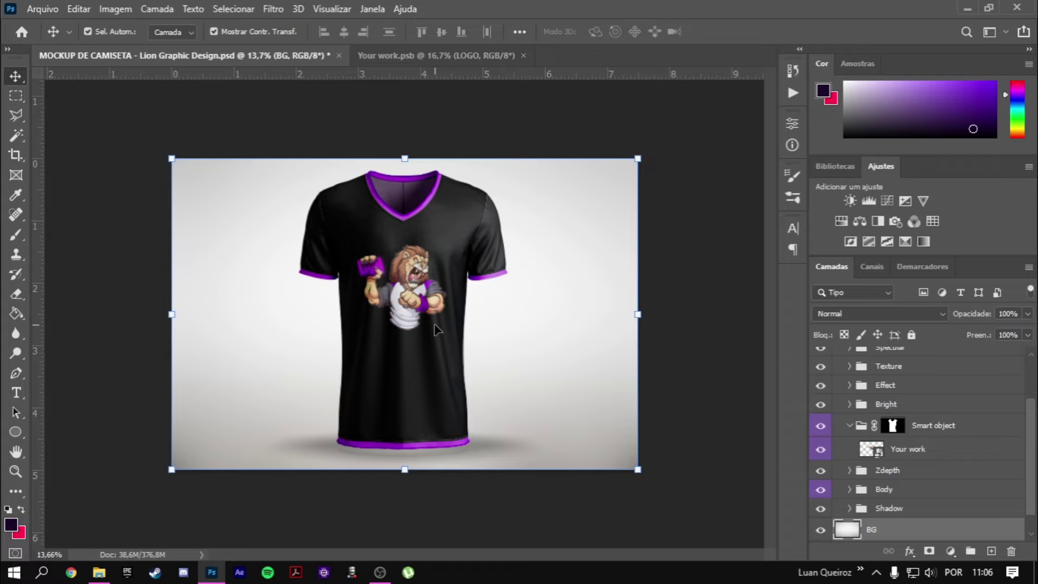
scroll(437, 329, up, 3)
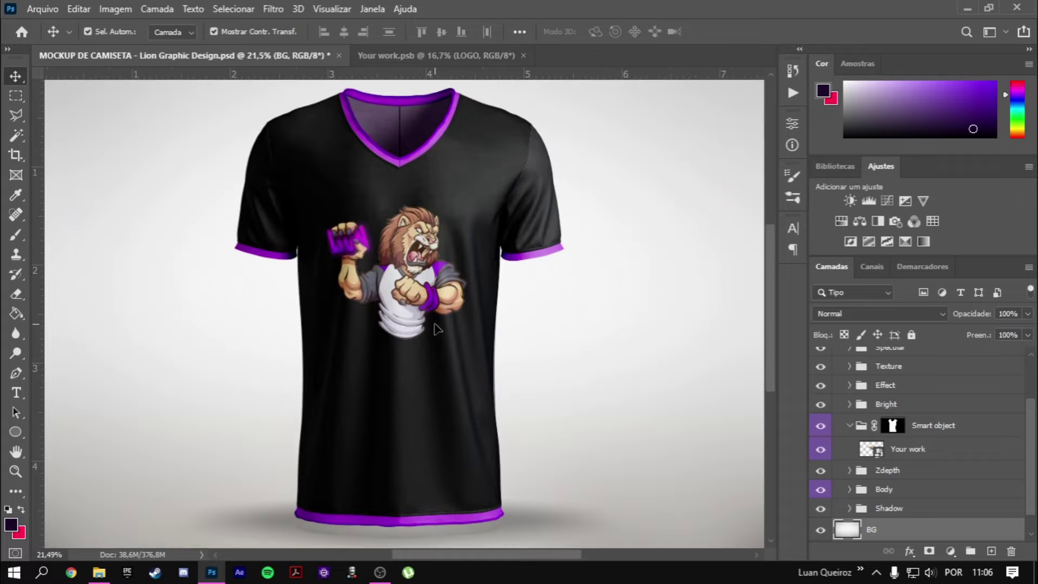
scroll(465, 222, up, 2)
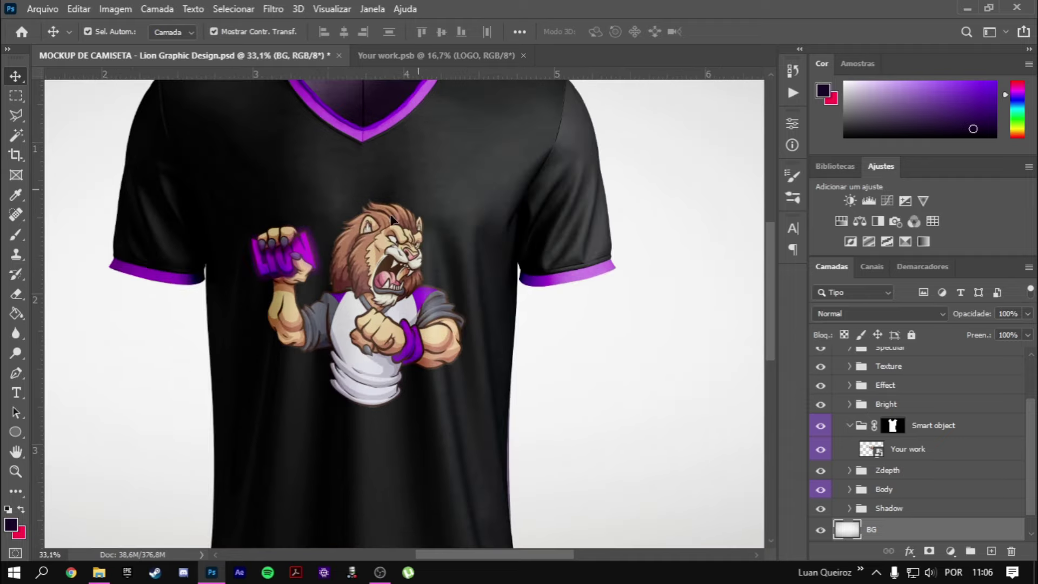
scroll(457, 219, down, 2)
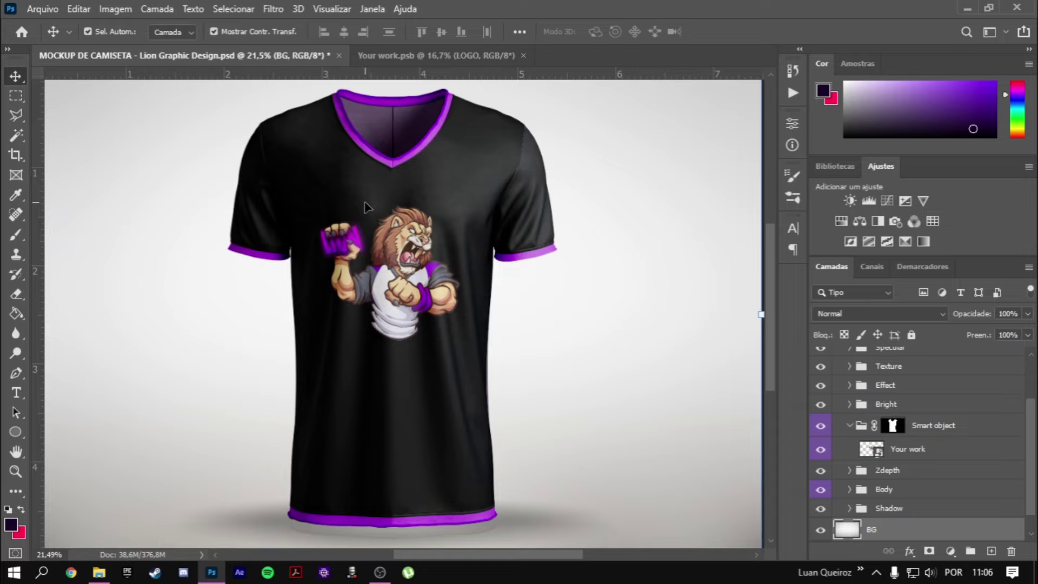
scroll(367, 207, down, 2)
scroll(391, 309, up, 1)
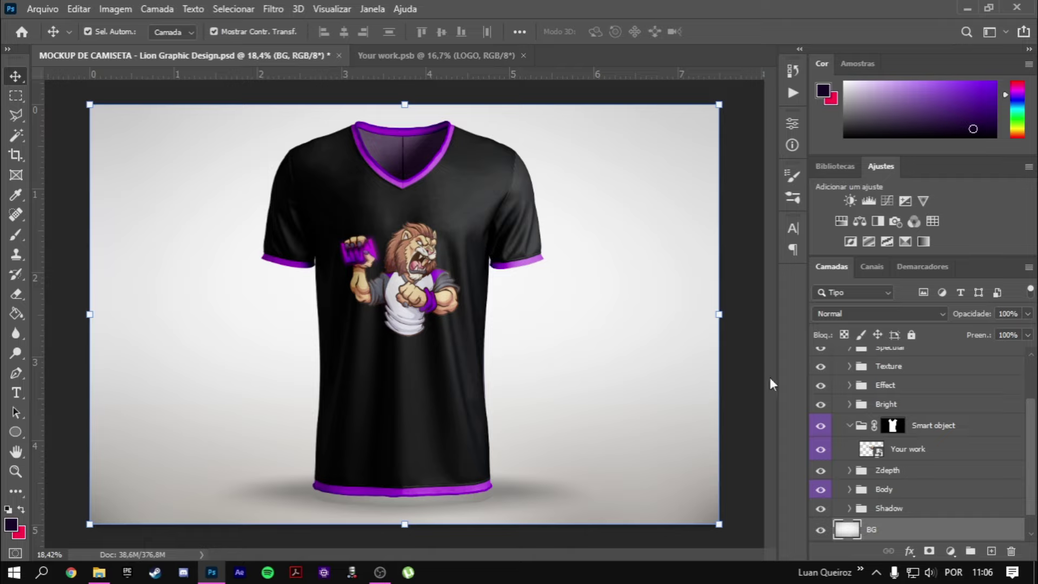
Step: Collapse the Smart object group and rename the Body group to CORES
click(848, 425)
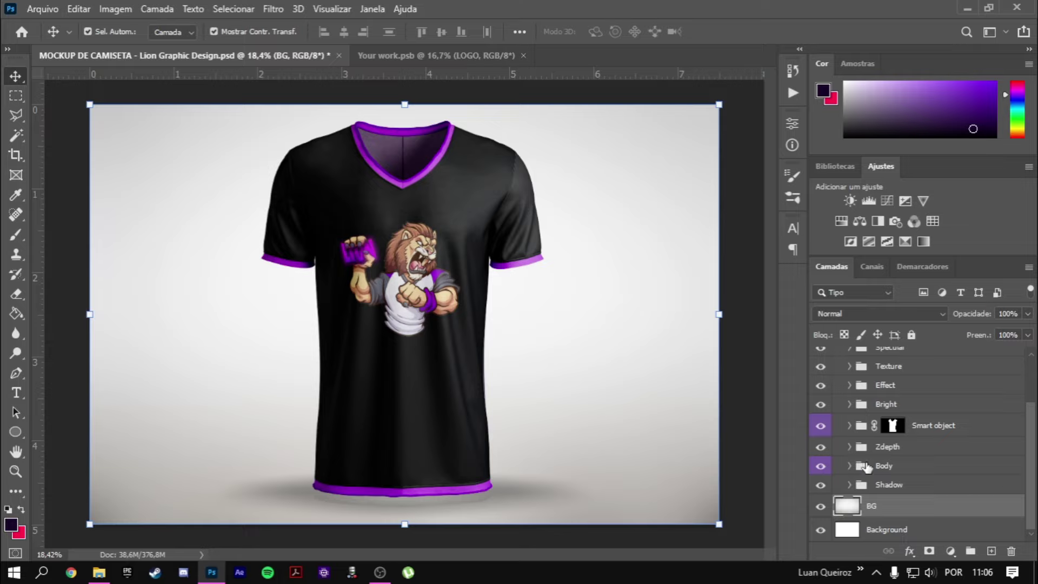
click(890, 467)
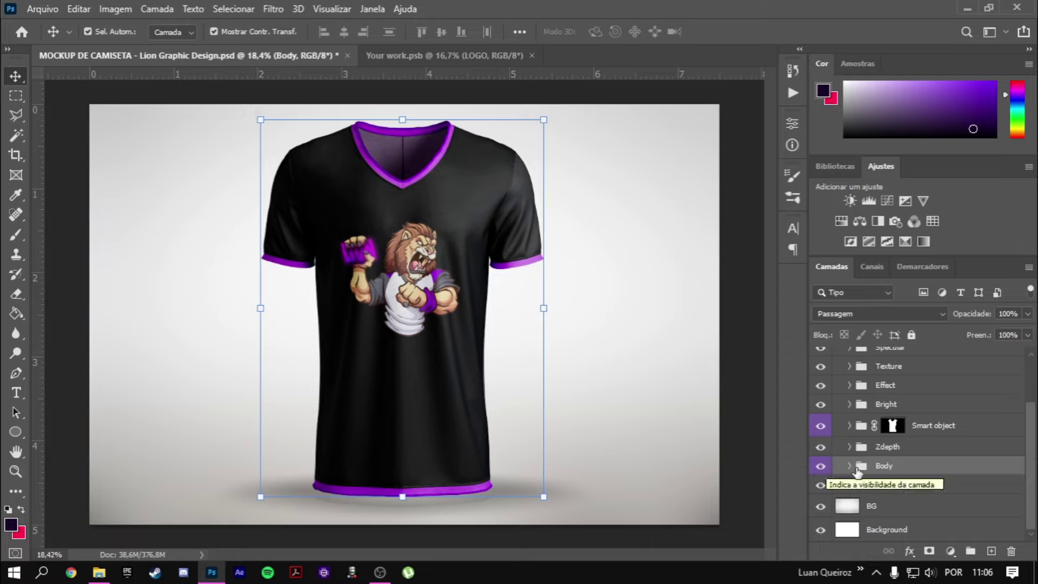
double_click(884, 465)
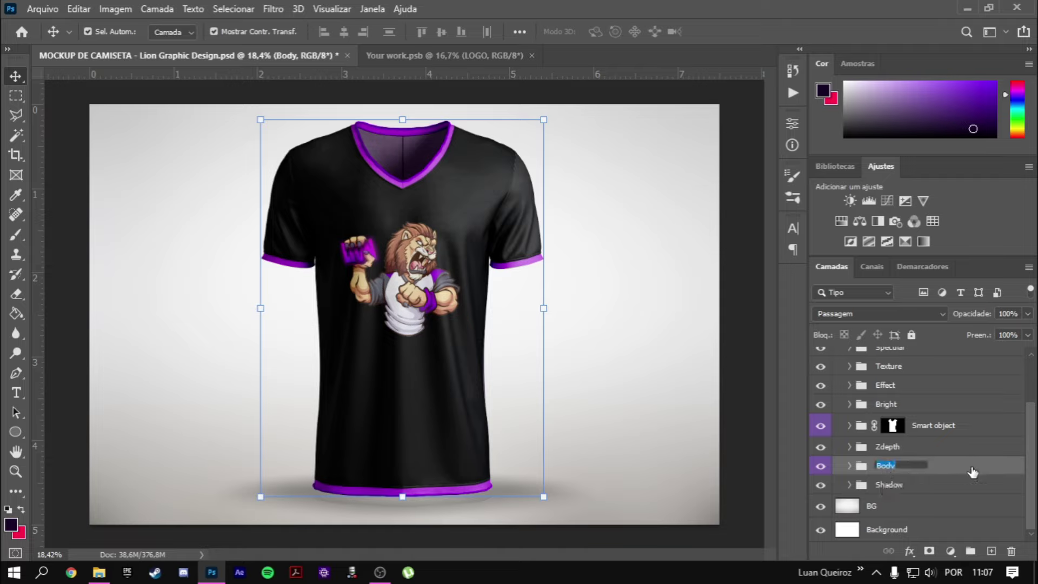
text(CORES)
click(759, 392)
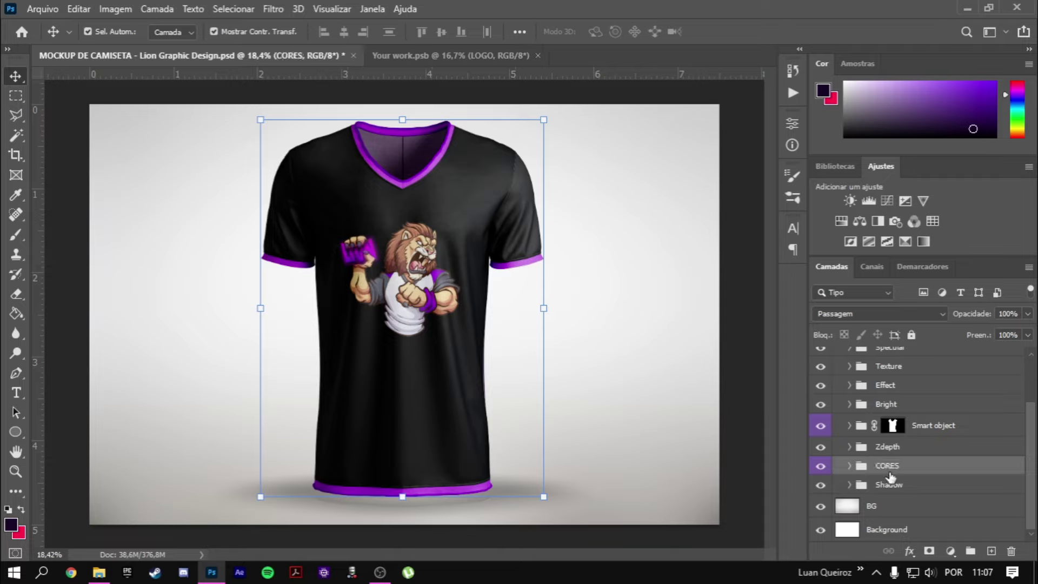
Step: Expand the CORES group and select its Change color 4 adjustment layer
click(849, 466)
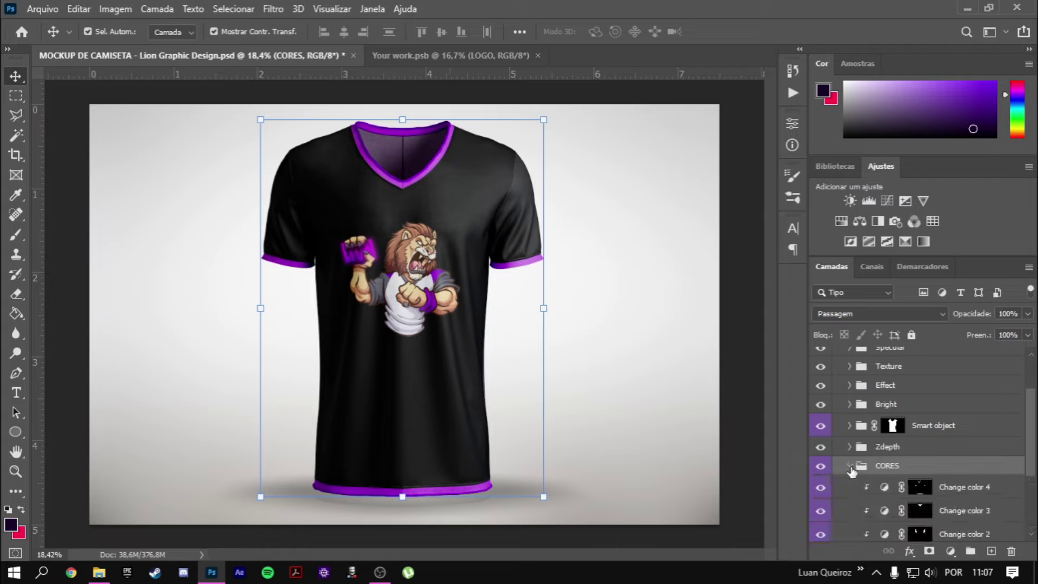
scroll(876, 475, down, 2)
scroll(886, 475, down, 1)
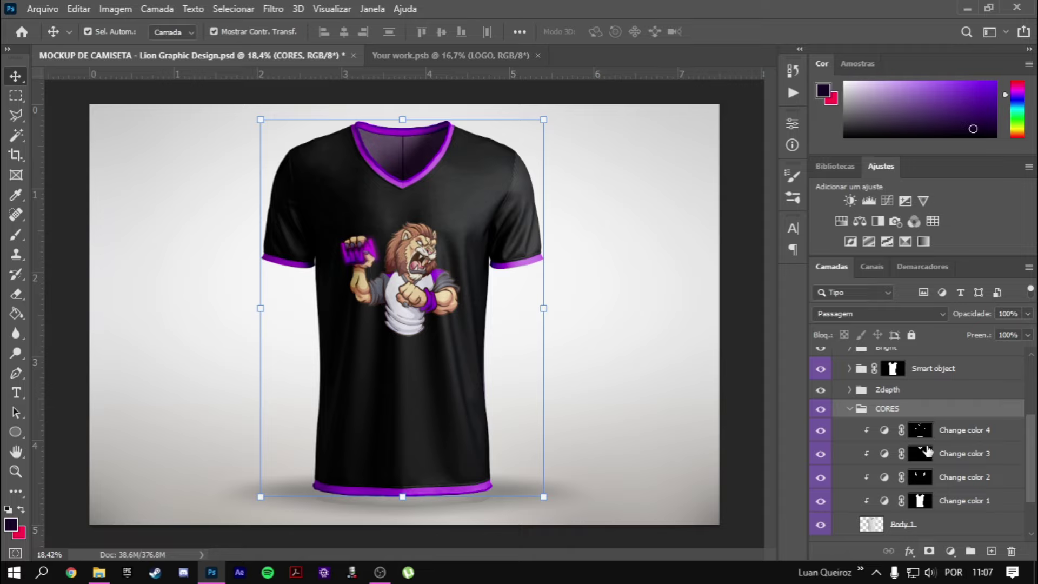
click(885, 431)
Step: Set Change color 4 to hue 0 and Change color 3 to hue 0, saturation 33, lightness -63
double_click(885, 430)
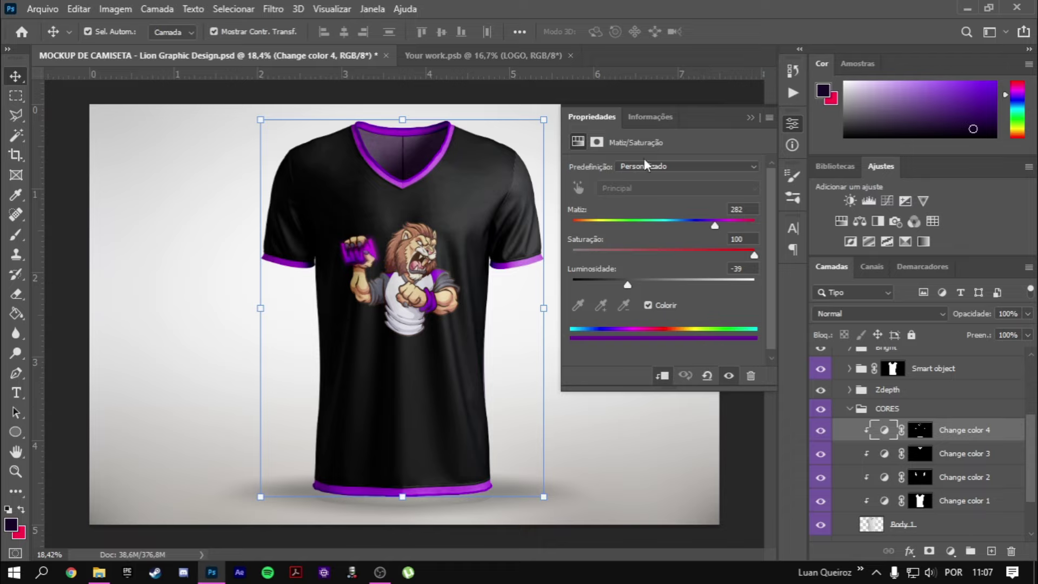
drag(645, 228, 513, 231)
click(885, 457)
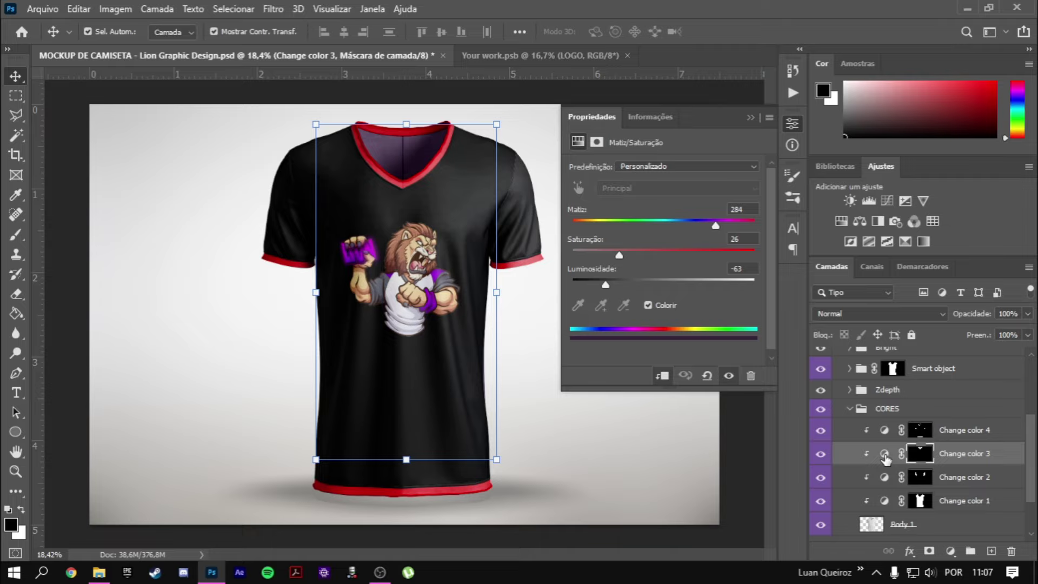
mouse_move(716, 224)
mouse_down()
mouse_move(607, 224)
mouse_move(638, 224)
mouse_up()
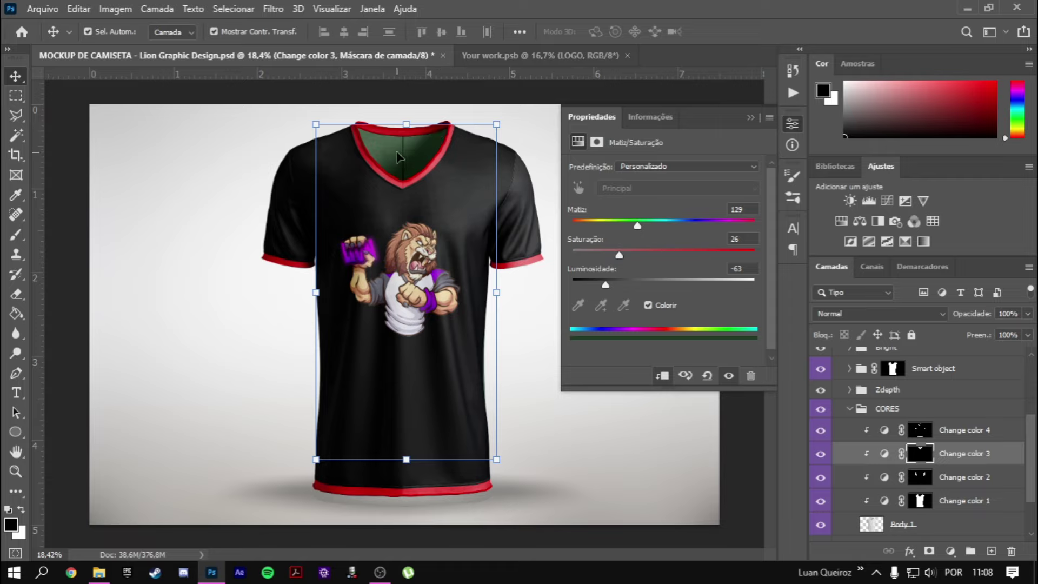
drag(605, 286, 541, 285)
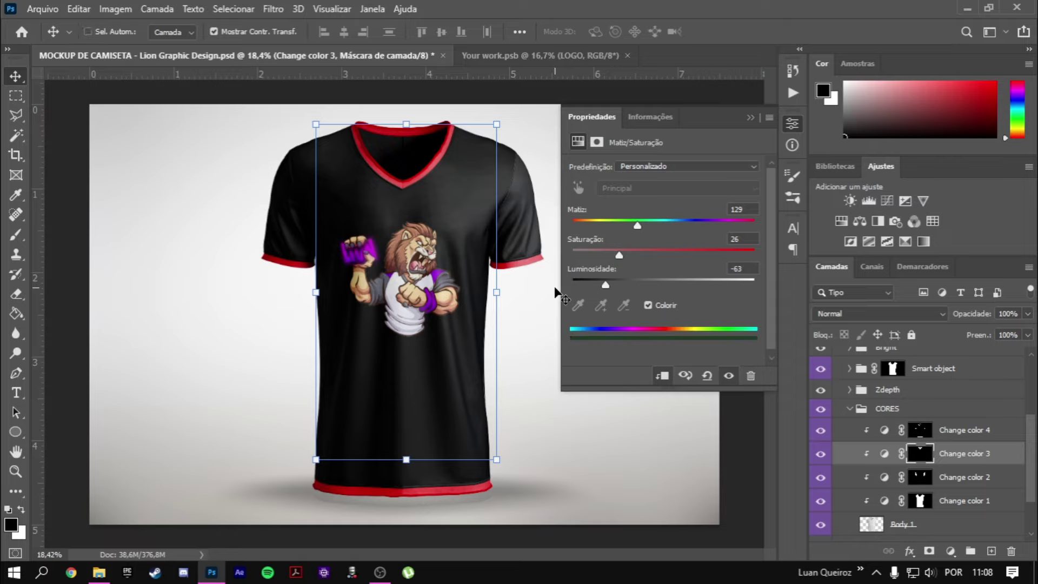
key(ctrl+z)
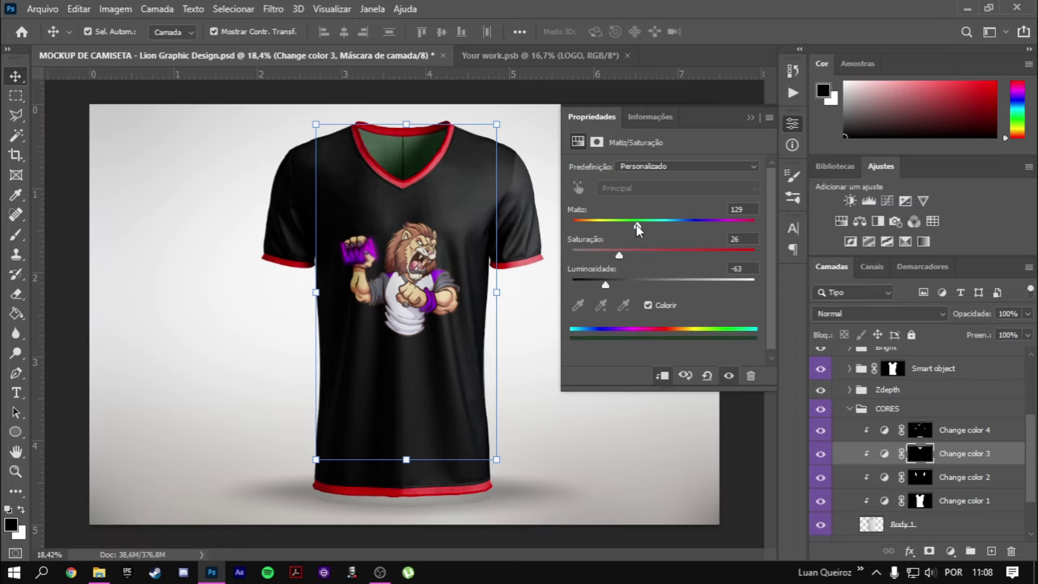
mouse_move(637, 225)
mouse_down()
mouse_move(702, 229)
mouse_move(546, 235)
mouse_up()
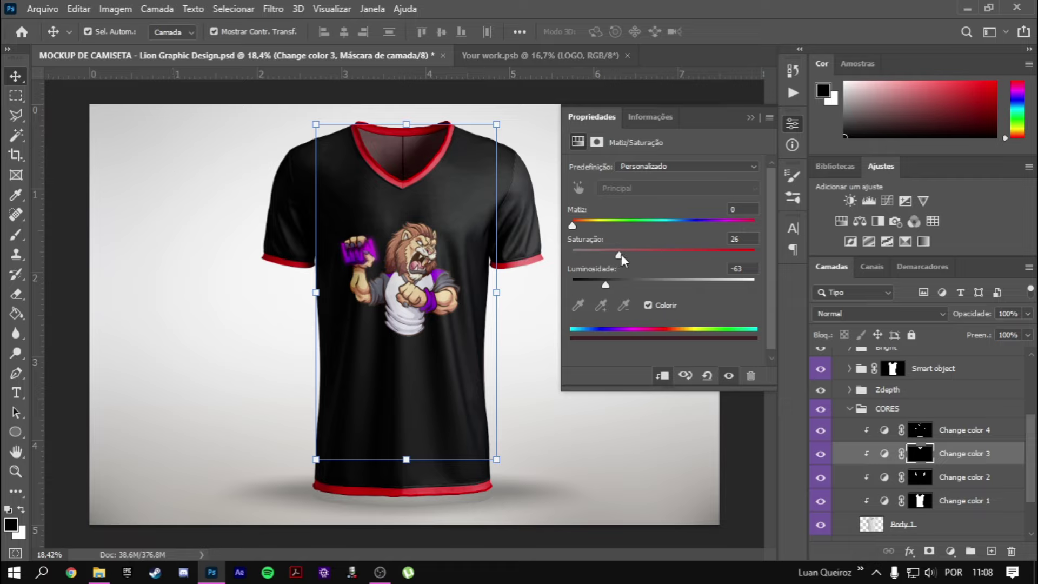
drag(621, 254, 834, 256)
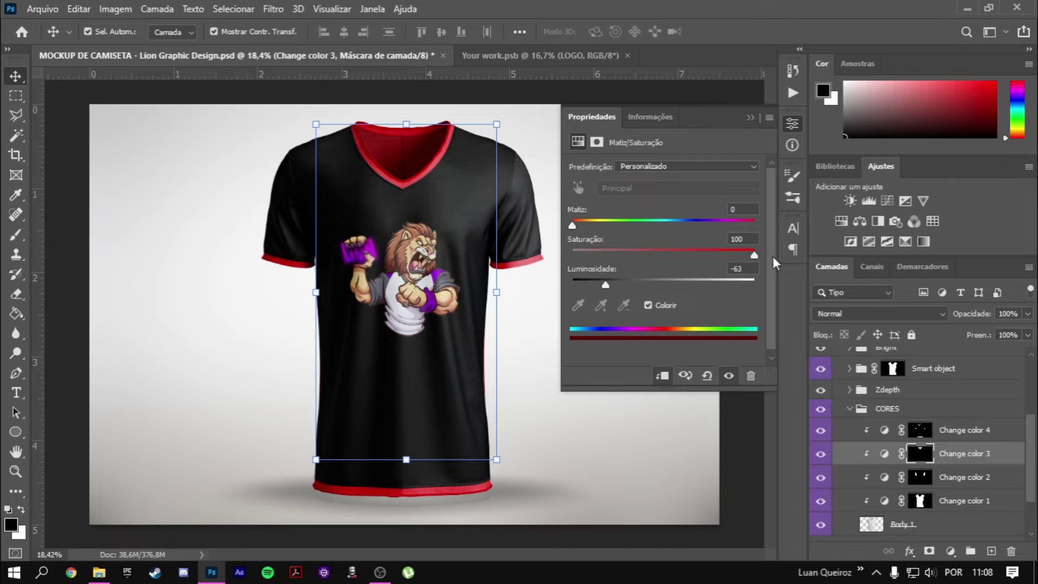
drag(766, 256, 566, 252)
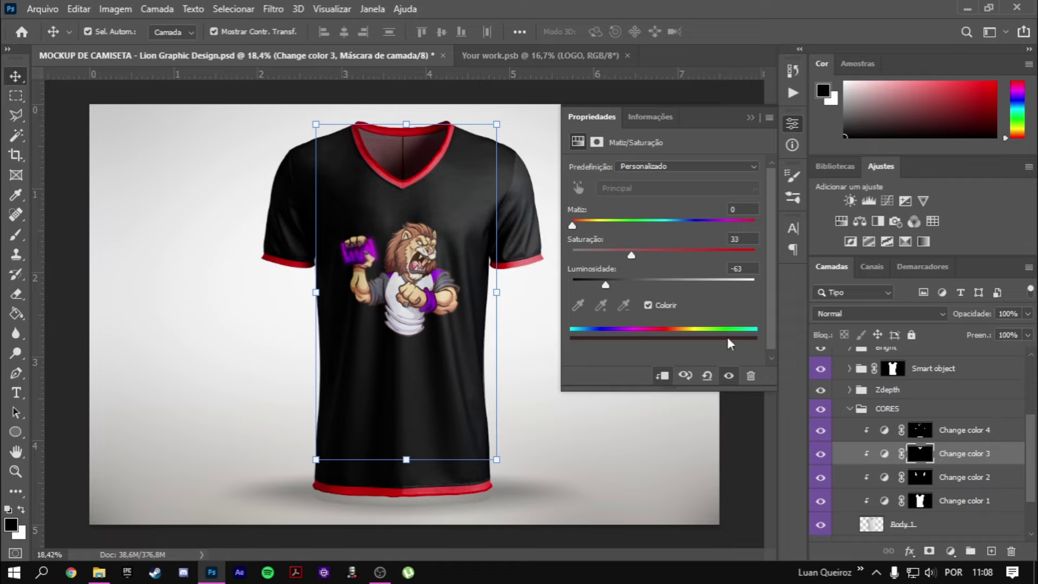
Step: Set Change color 2 to hue 0, saturation 100, lightness -47 to make the sleeves red
click(887, 479)
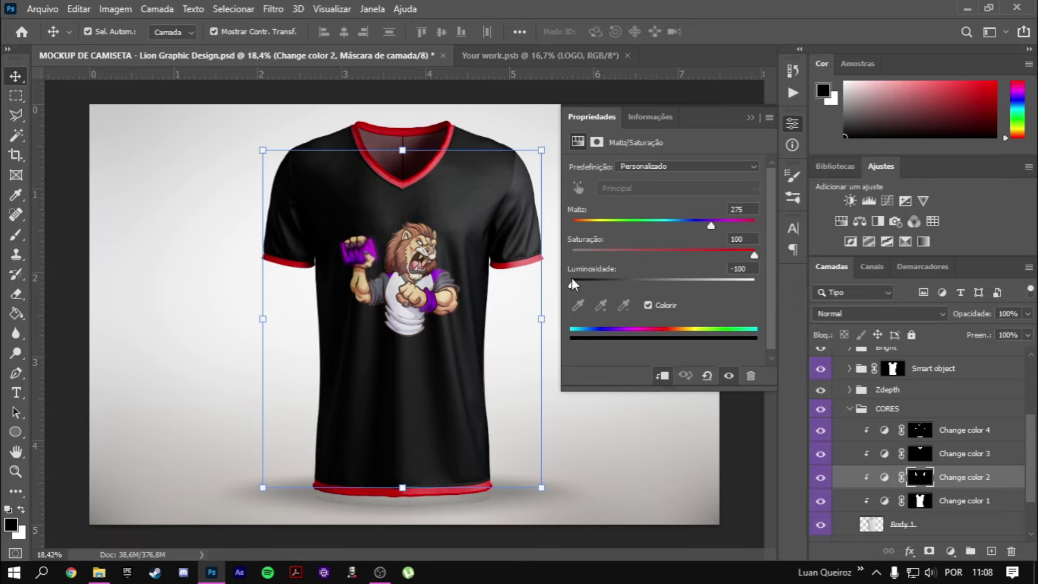
drag(573, 286, 652, 285)
mouse_move(602, 292)
mouse_down()
mouse_move(617, 291)
mouse_move(589, 286)
mouse_up()
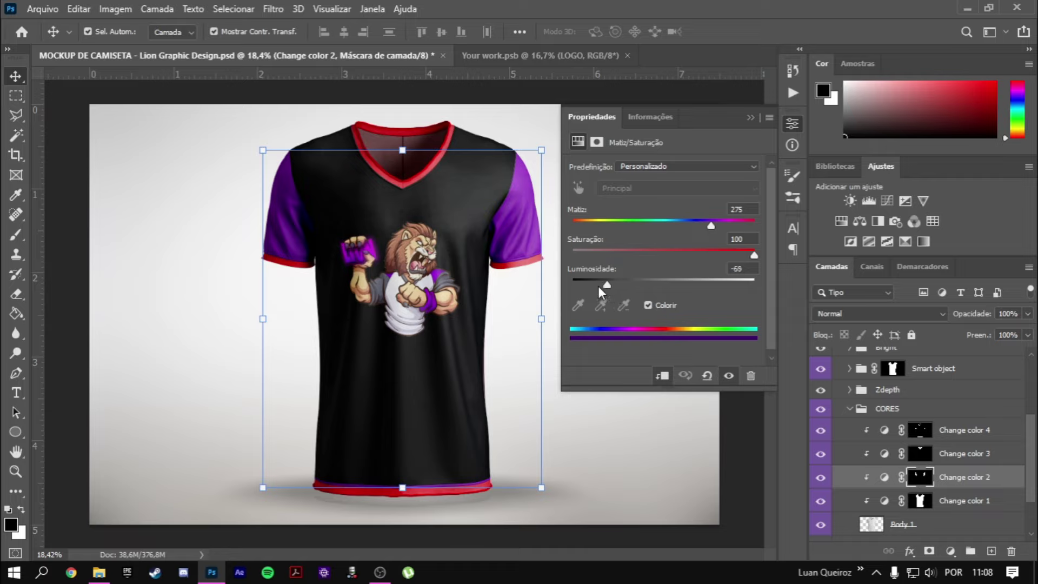
drag(705, 225, 556, 226)
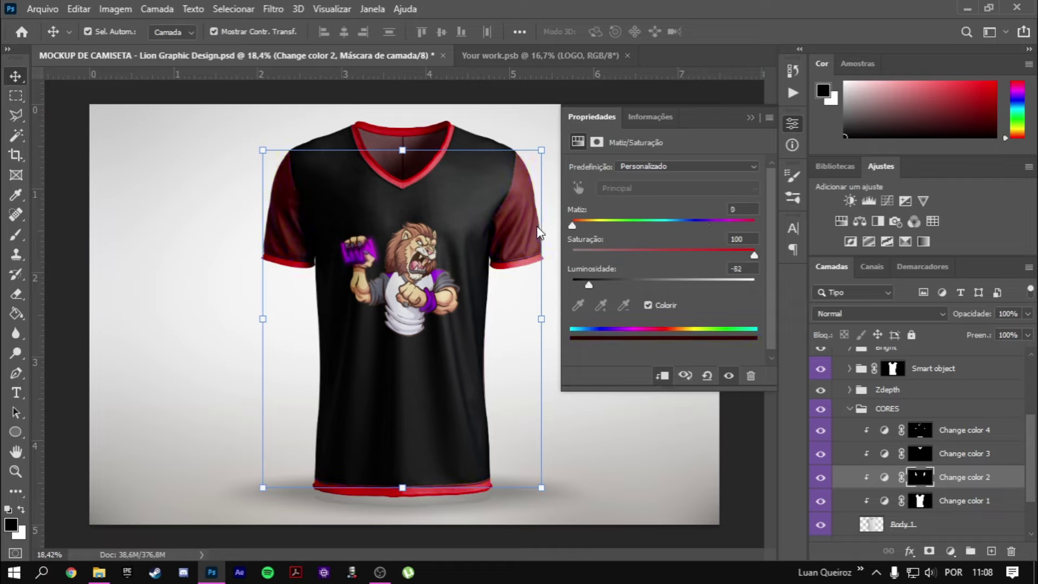
drag(592, 285, 612, 285)
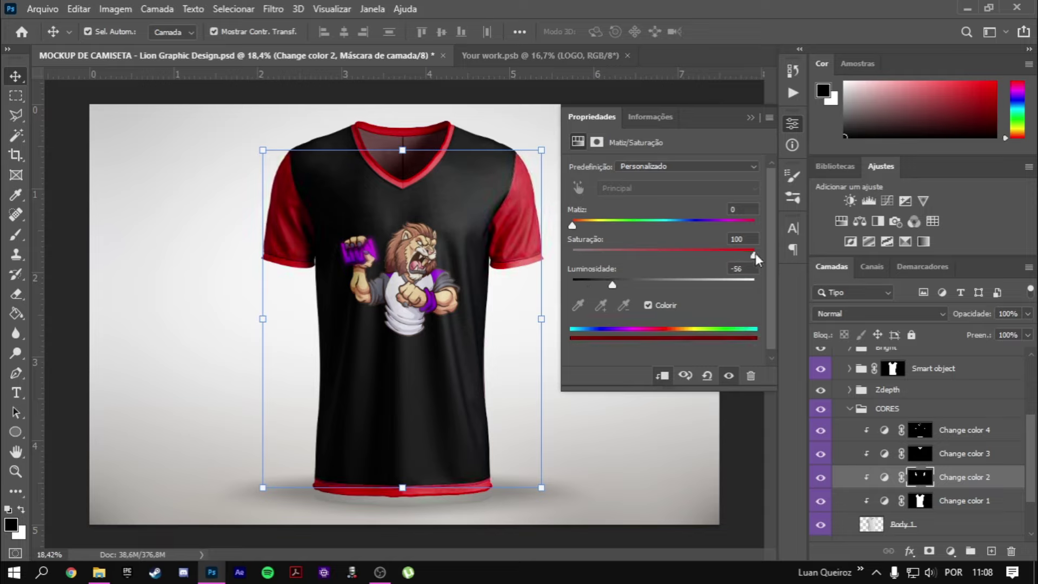
drag(754, 254, 806, 259)
drag(611, 283, 610, 284)
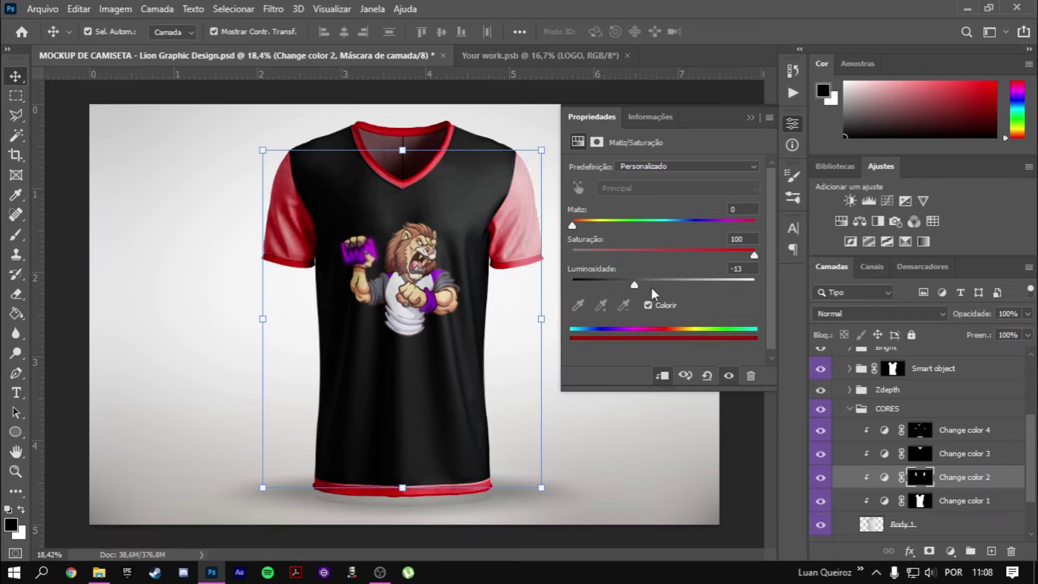
click(621, 286)
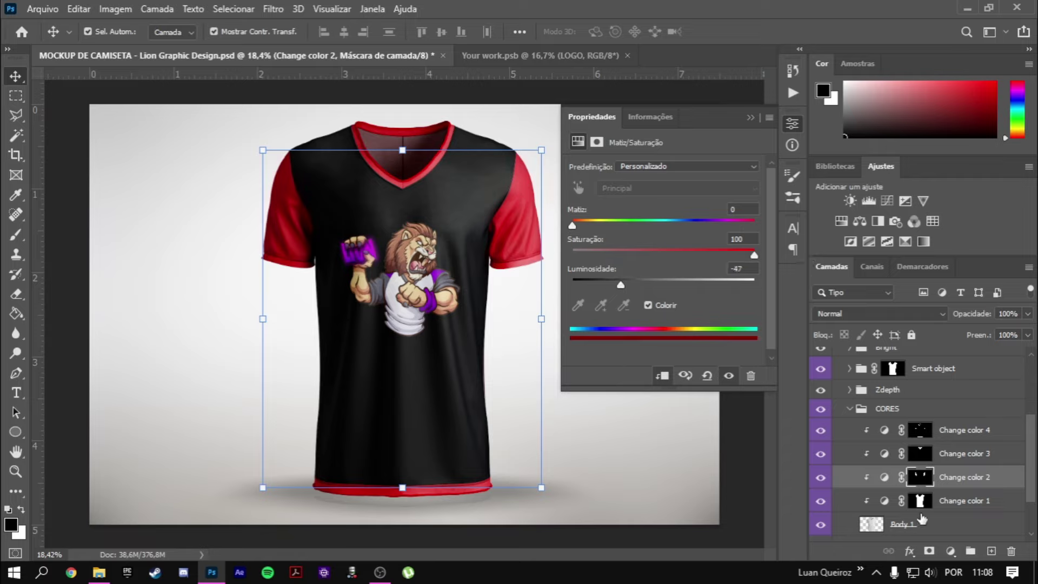
Step: Set the Change color 1 layer to Hue 0, Saturation 80, Lightness -84 for a maroon shirt body
click(883, 503)
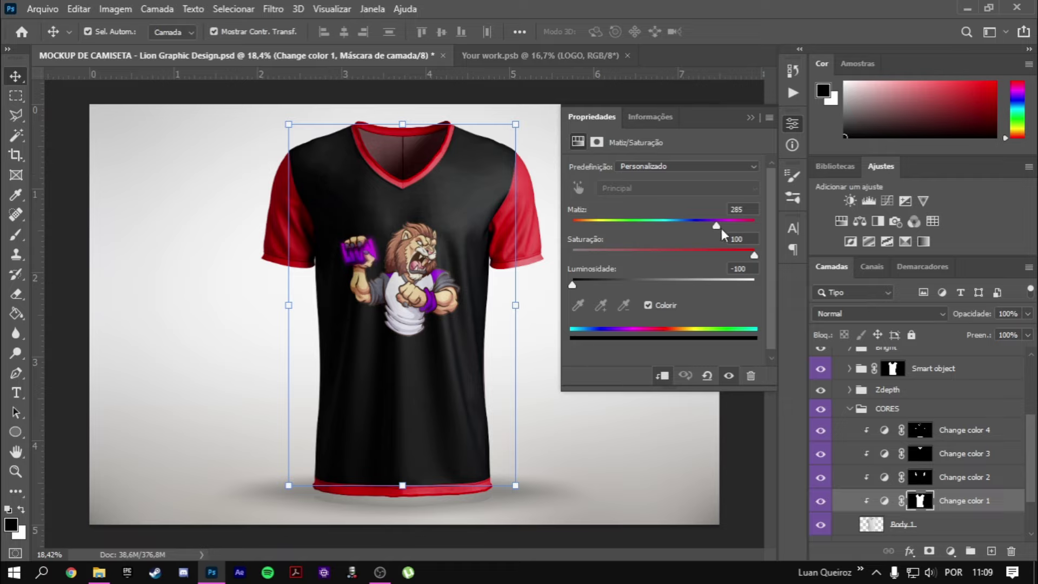
mouse_move(716, 224)
mouse_down()
mouse_move(542, 229)
mouse_move(627, 226)
mouse_up()
drag(573, 284, 620, 285)
drag(627, 225, 511, 227)
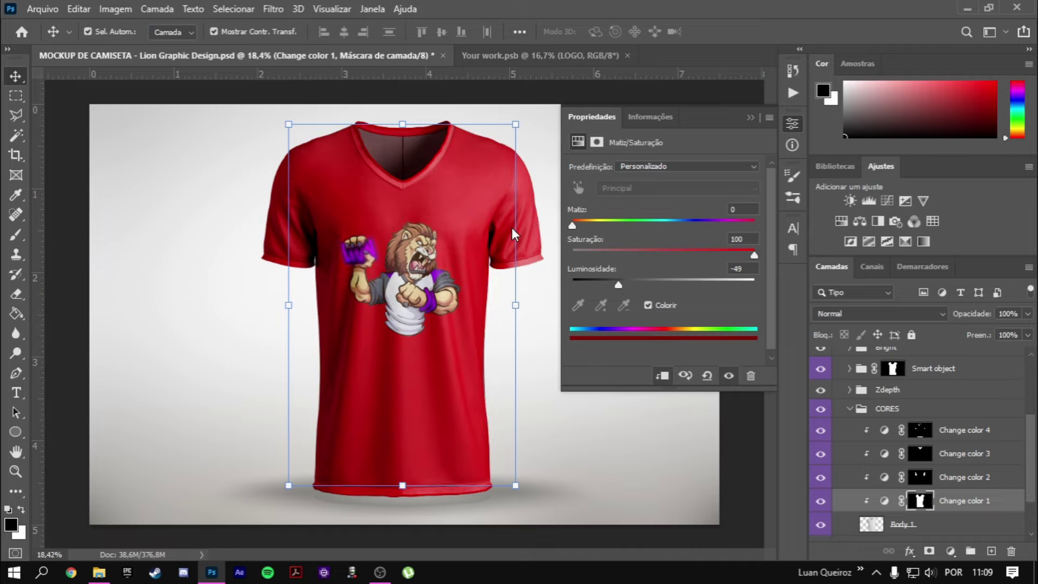
mouse_move(618, 284)
mouse_down()
mouse_move(810, 286)
mouse_move(657, 284)
mouse_up()
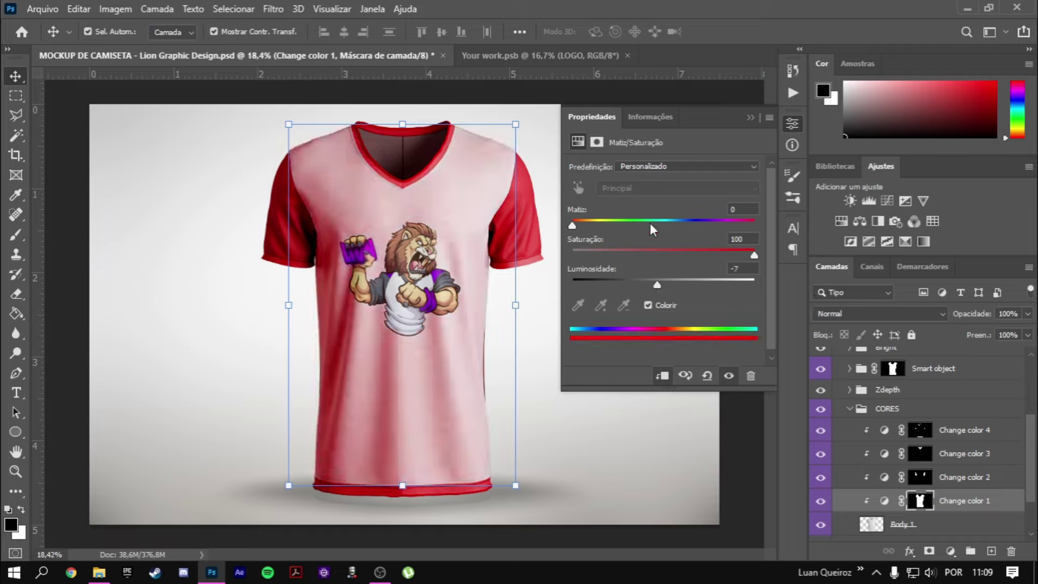
mouse_move(570, 224)
mouse_down()
mouse_move(612, 226)
mouse_move(544, 225)
mouse_up()
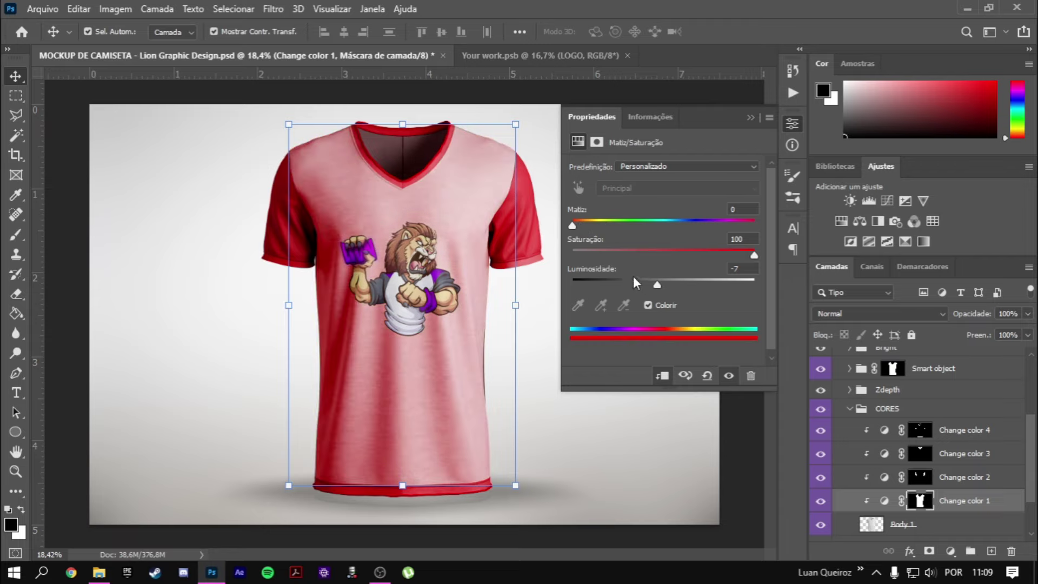
mouse_move(661, 287)
mouse_down()
mouse_move(540, 288)
mouse_move(587, 288)
mouse_up()
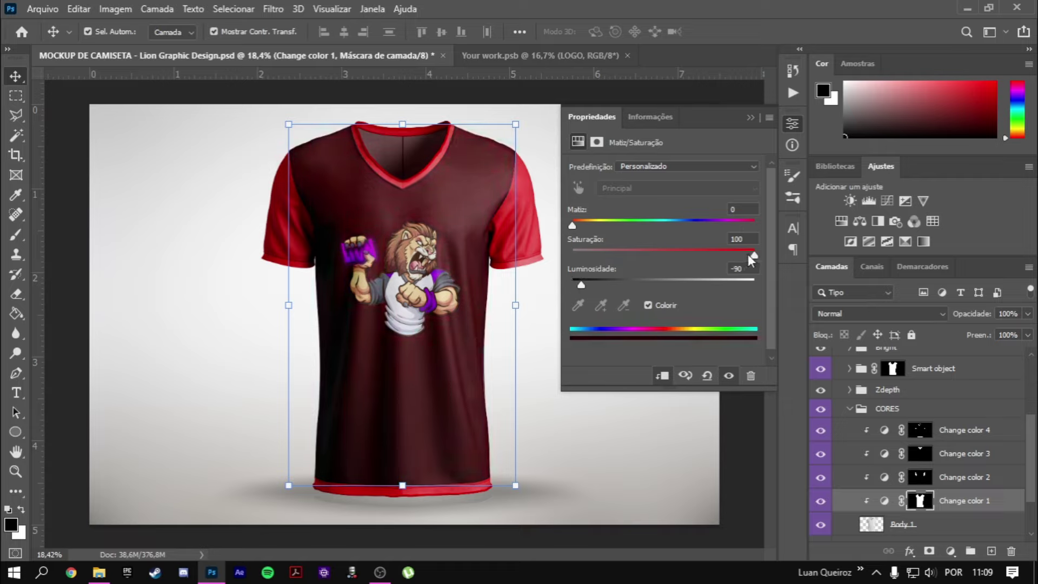
drag(587, 291, 591, 290)
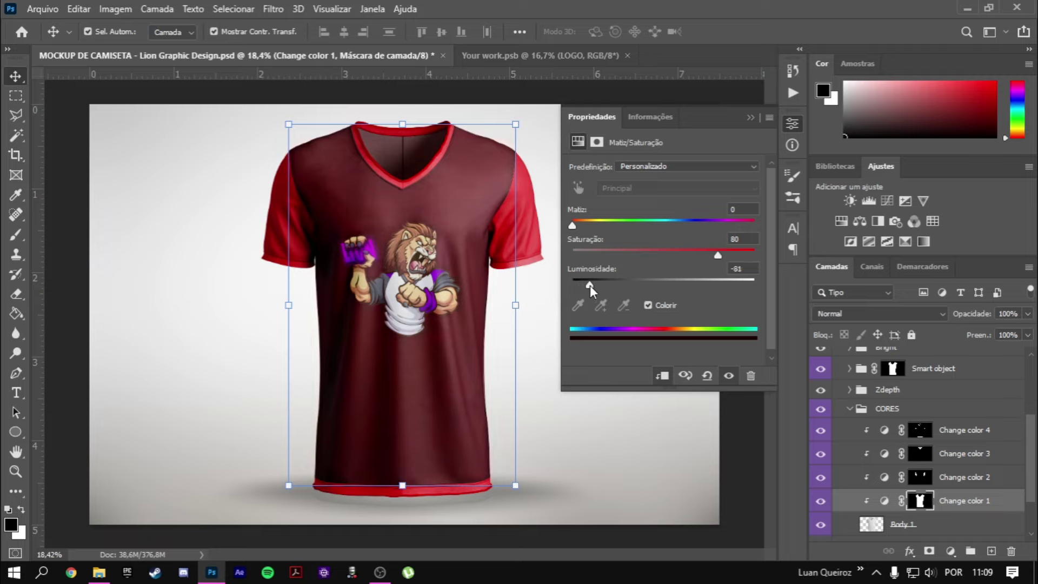
click(605, 445)
Step: Collapse the Hue/Saturation properties, swap foreground and background colours, and review the maroon mockup
click(751, 118)
key(x)
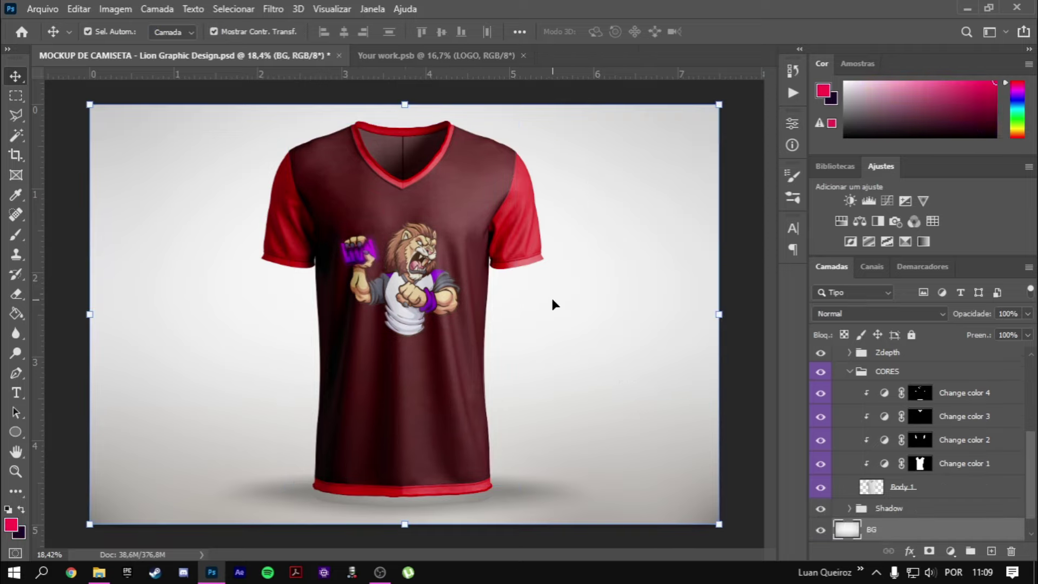
scroll(562, 303, down, 1)
scroll(487, 340, up, 1)
scroll(454, 308, up, 1)
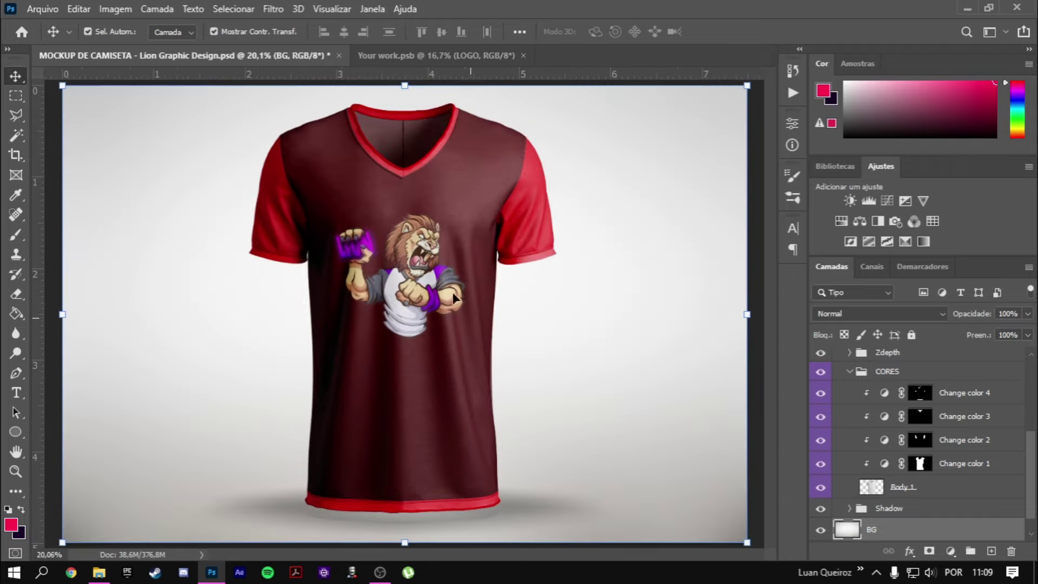
scroll(420, 272, down, 2)
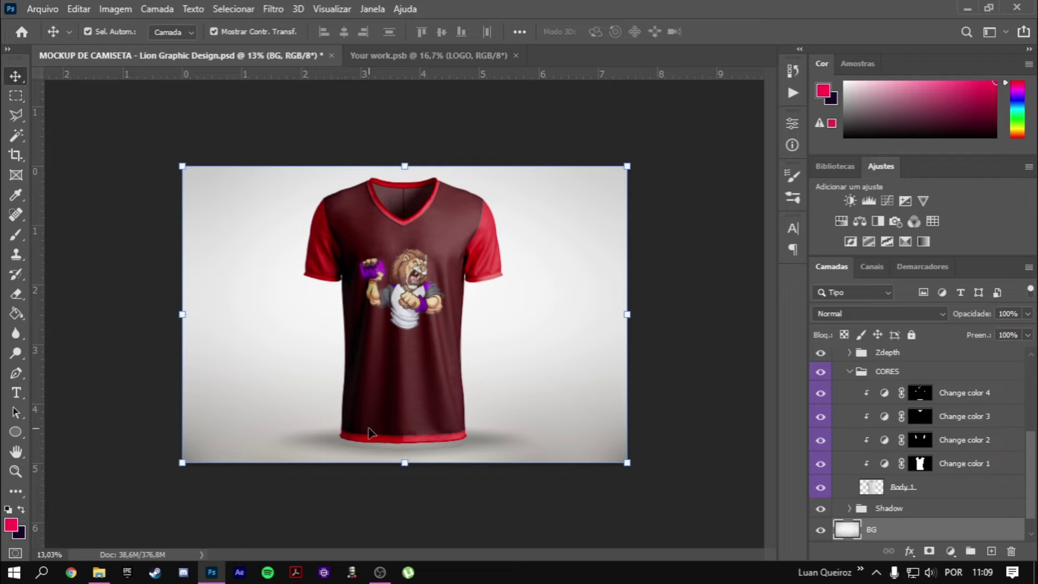
scroll(399, 340, up, 2)
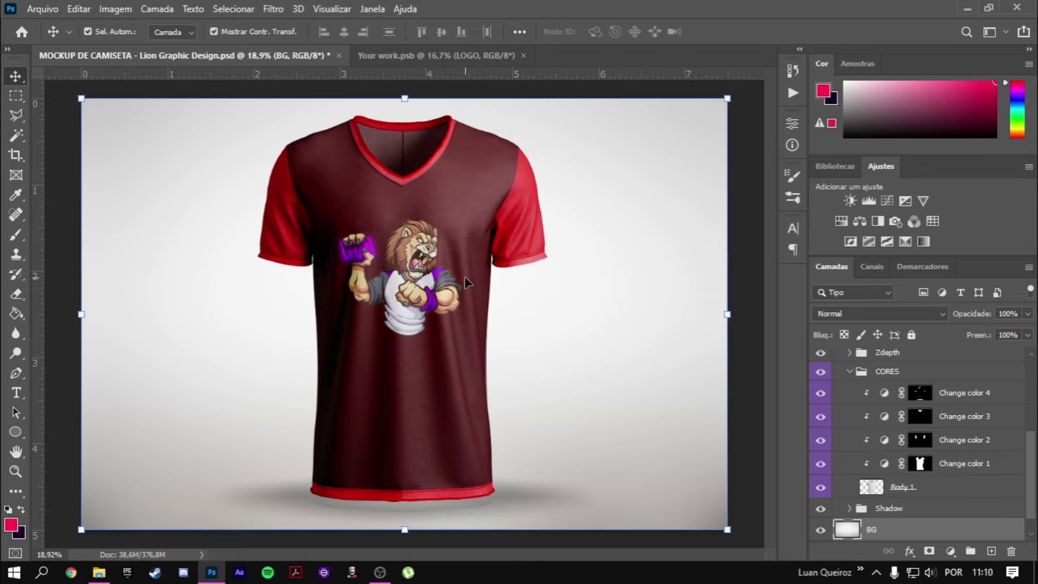
Step: Revert the shirt body to its original black with the Change color layers
ctrl+click(464, 277)
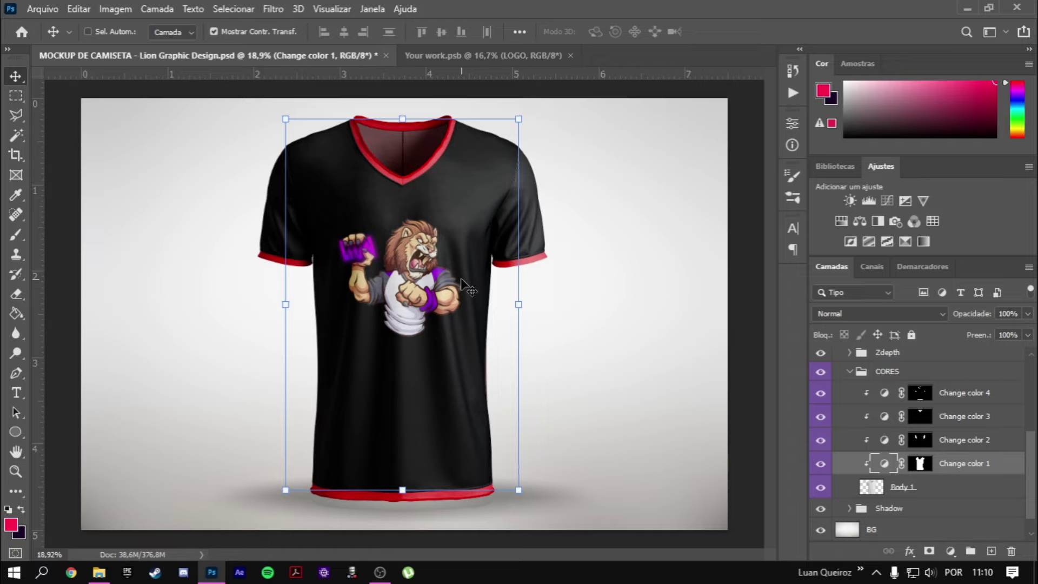
ctrl+click(627, 291)
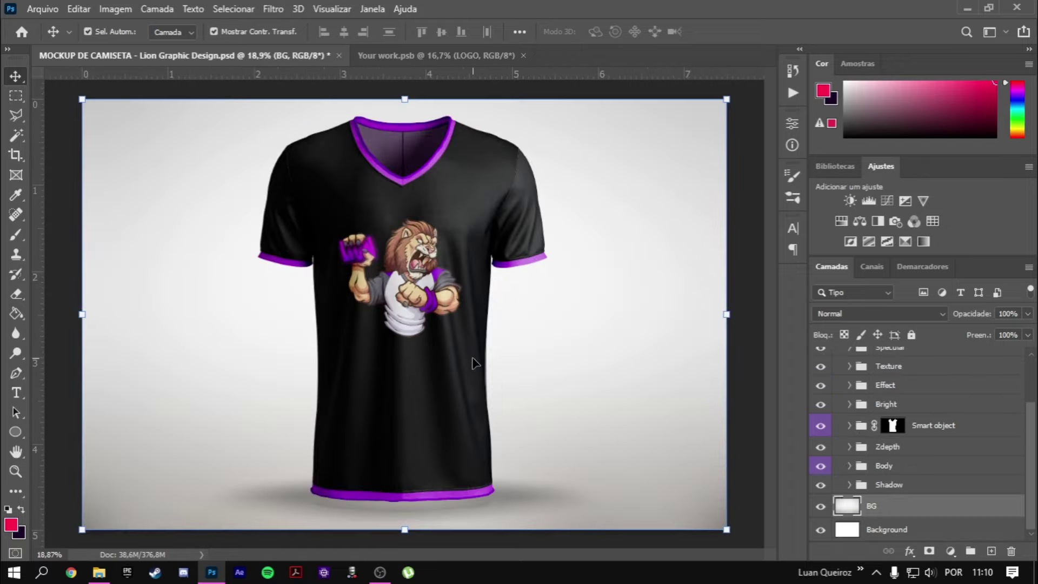
alt+scroll(488, 365, down, 3)
alt+scroll(440, 344, up, 2)
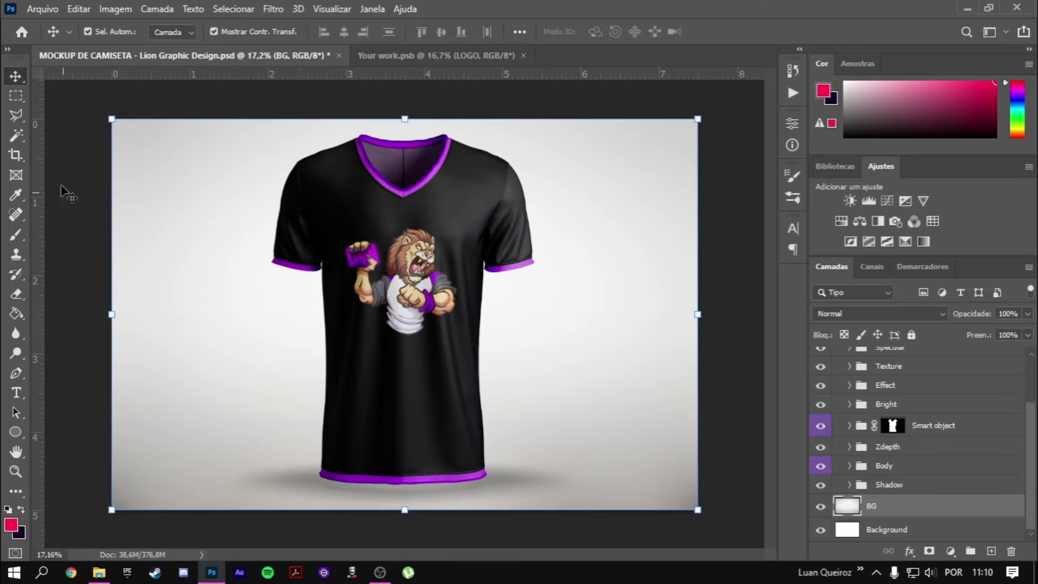
Step: Deselect the BG layer and minimise Photoshop to the desktop
click(71, 137)
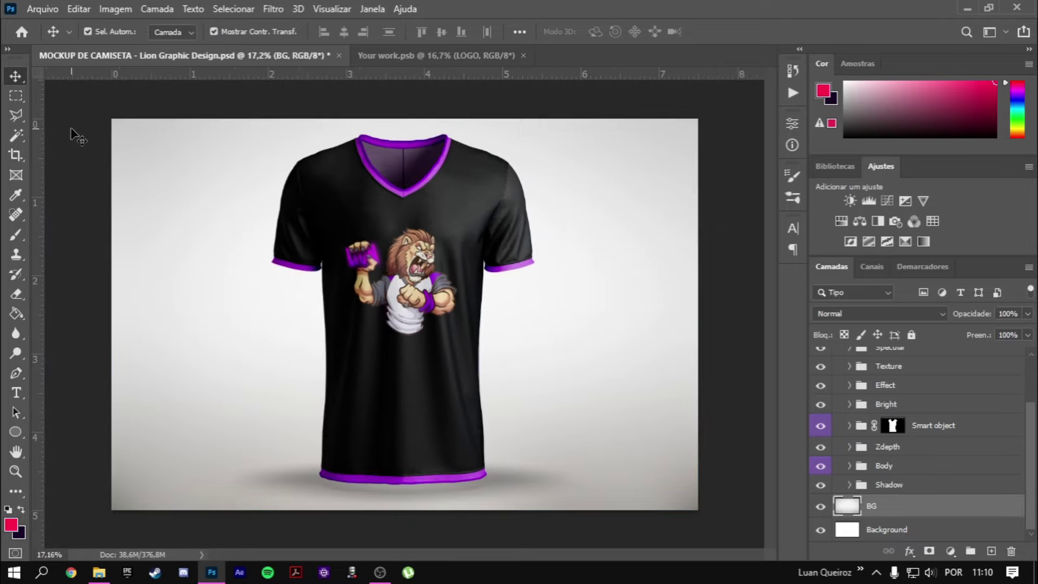
alt+scroll(463, 410, up, 2)
alt+scroll(463, 410, down, 1)
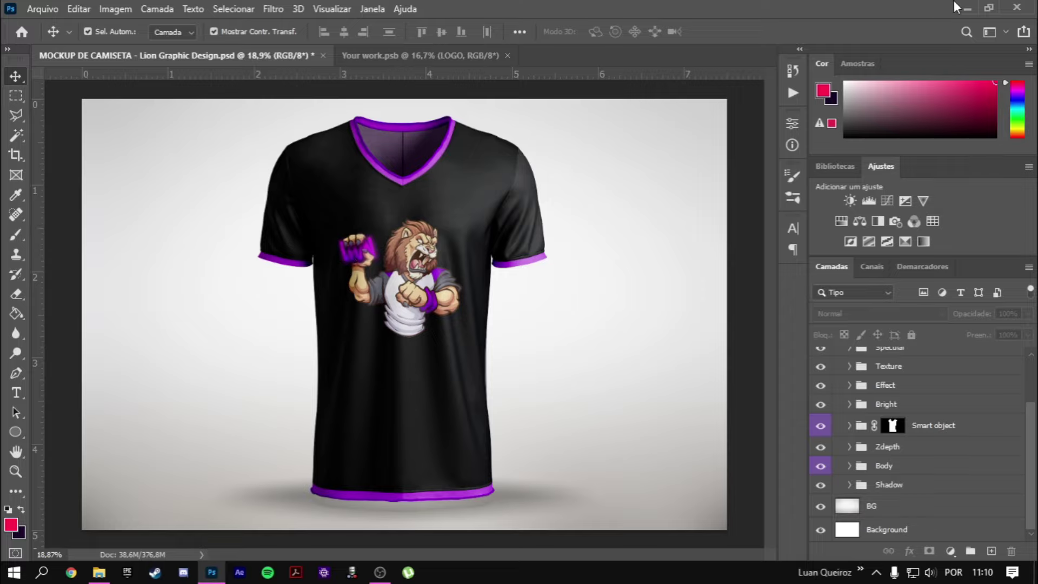
click(966, 9)
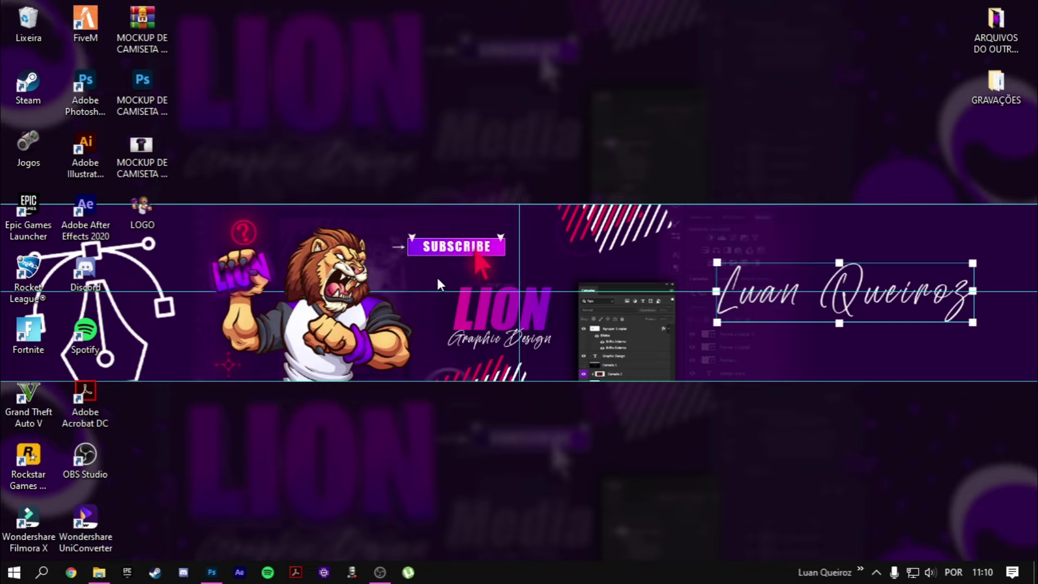